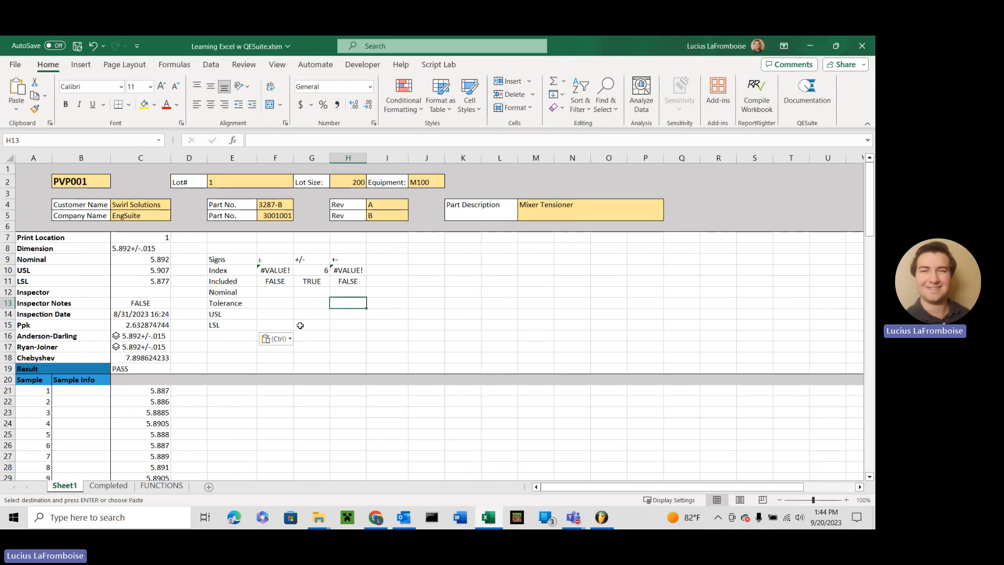
Step: Review the existing Nominal formula in C9 and the ± sign cell F9
key(Left)
key(Left)
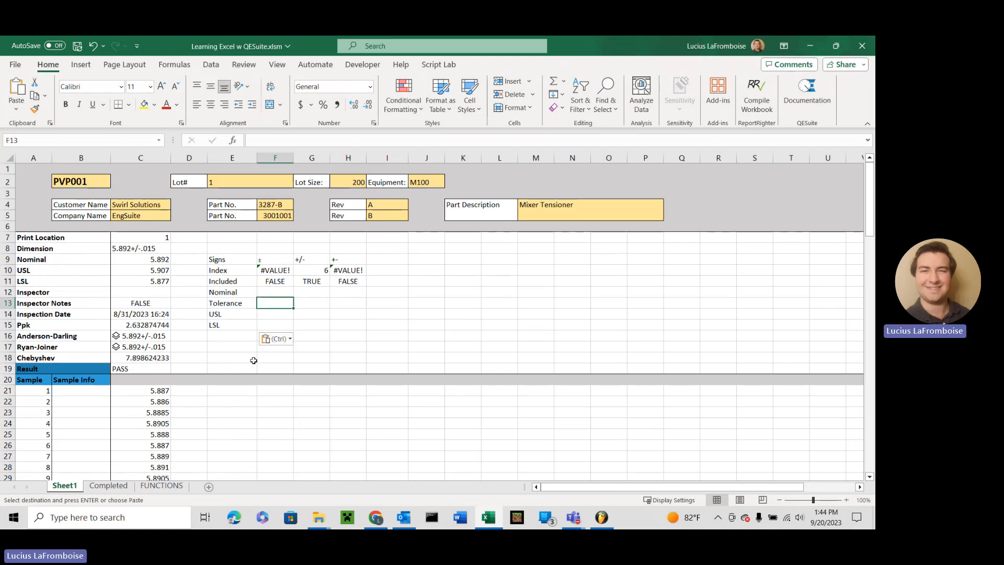
click(277, 291)
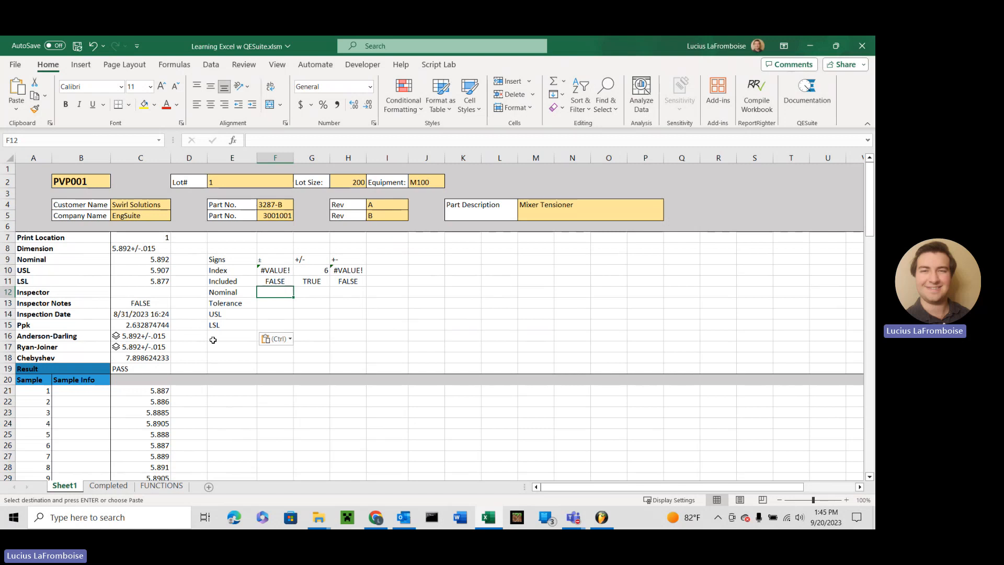
click(141, 257)
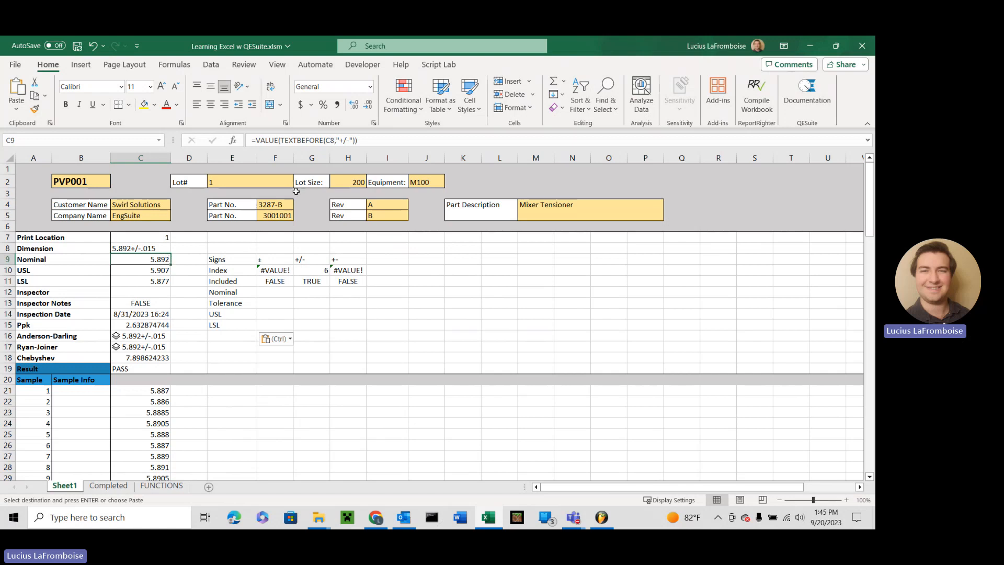
click(271, 291)
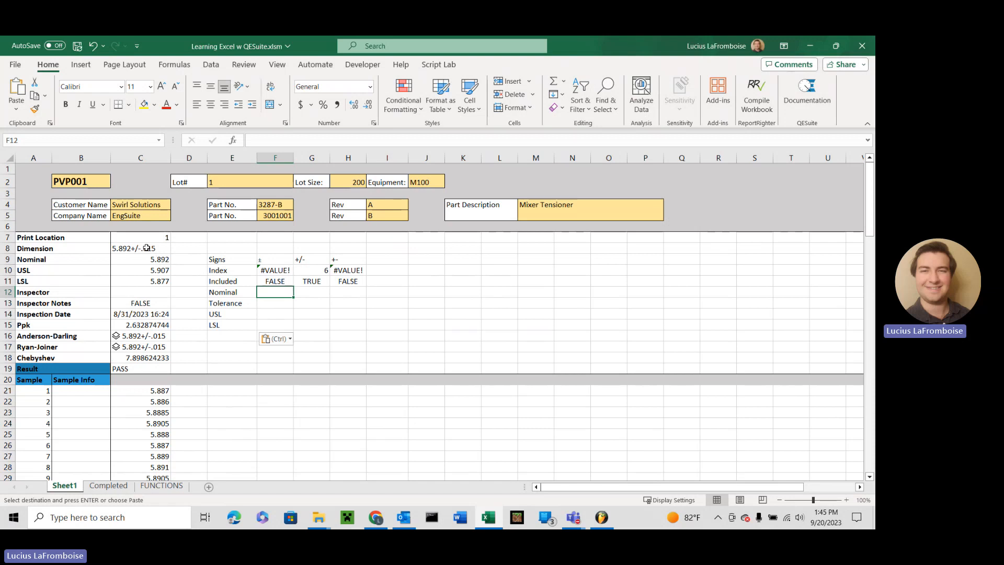
click(258, 258)
Step: Begin the ± column's Nominal formula in F12 as =IF(F11,VALUE(TEXTBEFORE(
click(279, 294)
text(=IF()
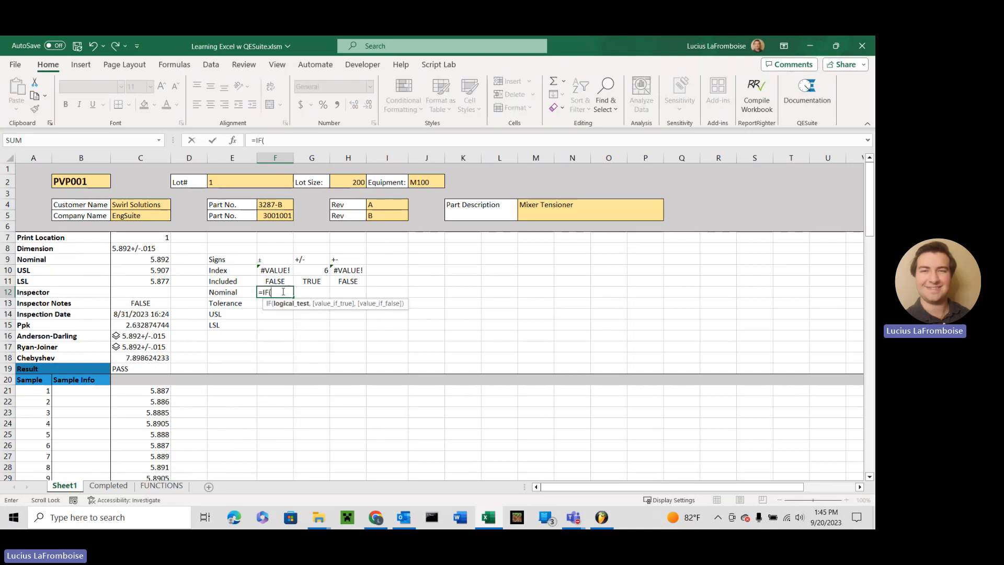
click(276, 279)
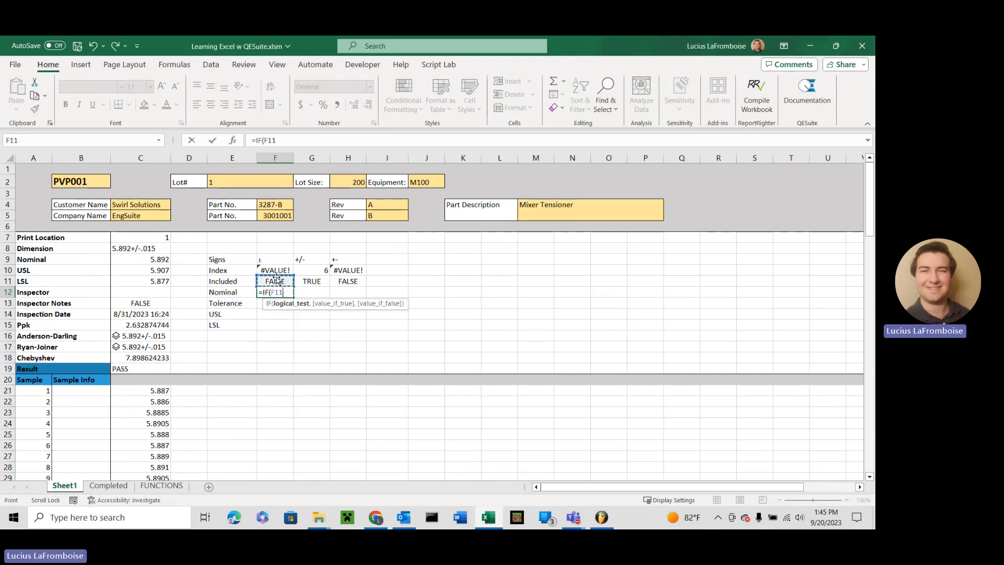
text(,TEC)
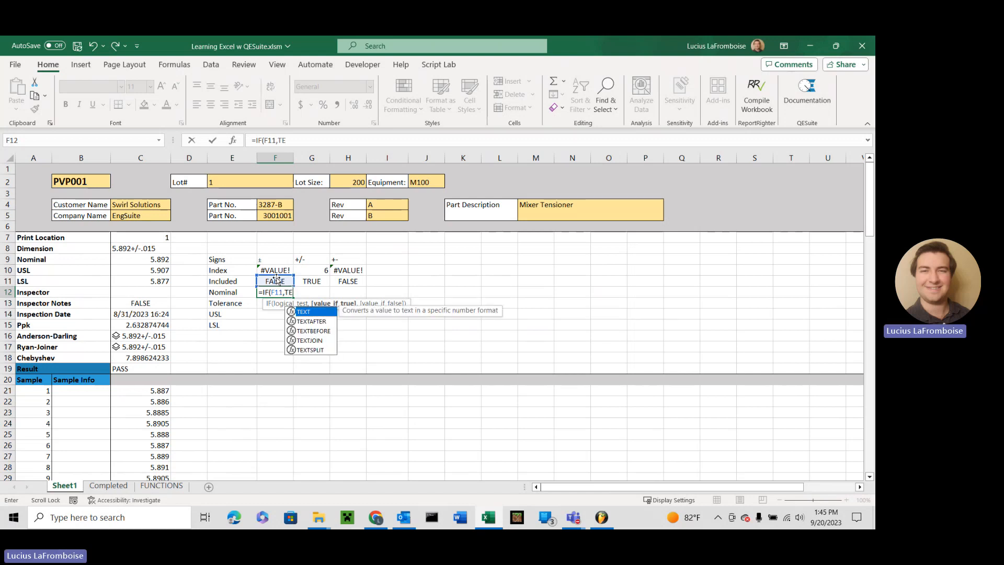
key(BackSpace)
key(BackSpace)
key(BackSpace)
text(VALUE)
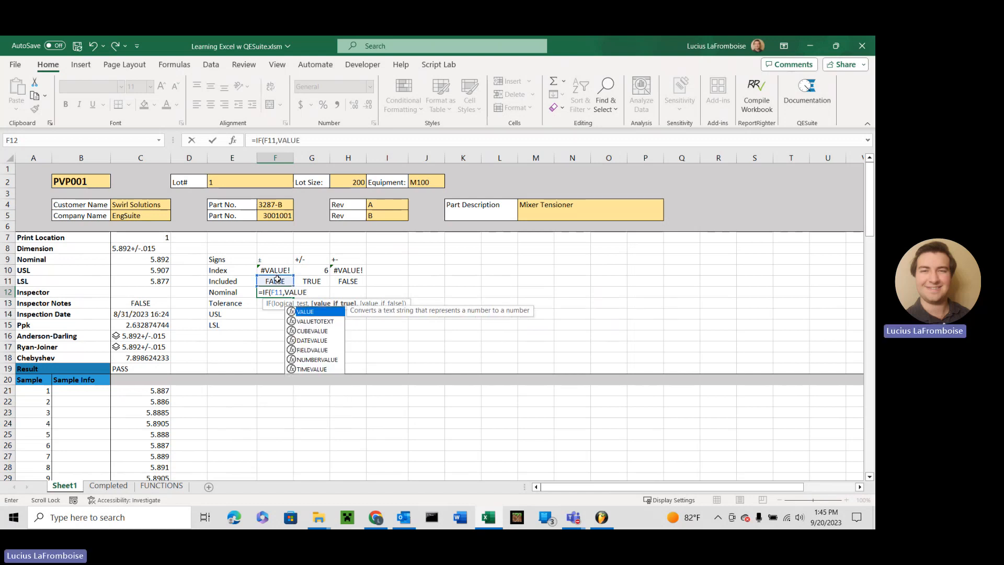
text((TEXTBE)
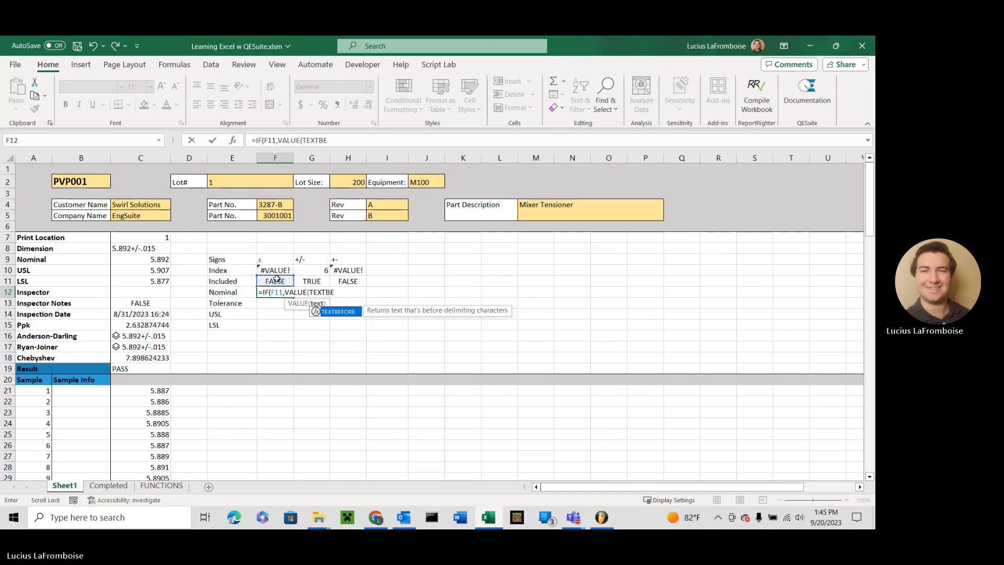
text(FORE()
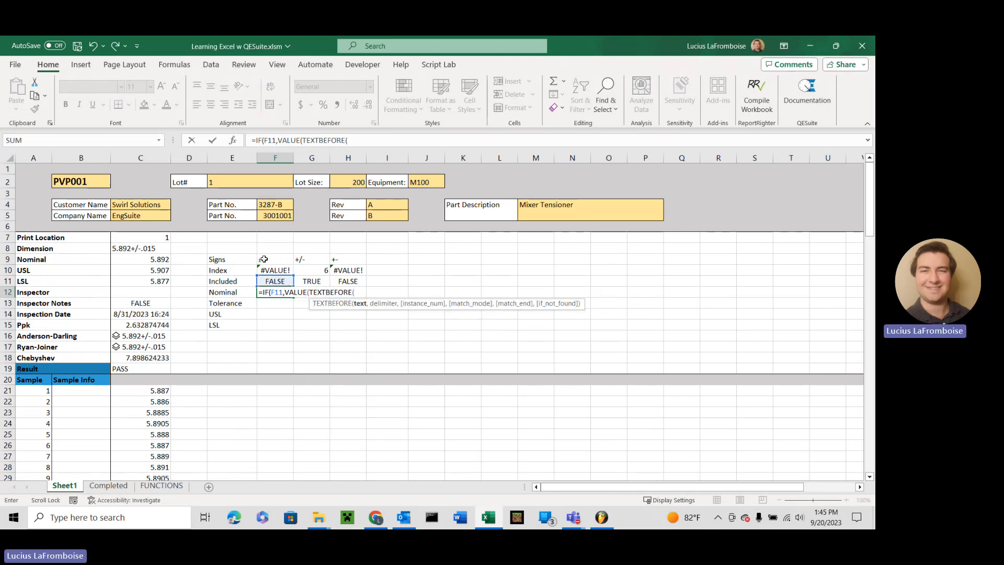
Step: Complete the Nominal formula in F12 with C8 as text, F9 as delimiter and NA() as the false result: =IF(F11,VALUE(TEXTBEFORE(C8,F9)),NA())
click(141, 248)
text(,)
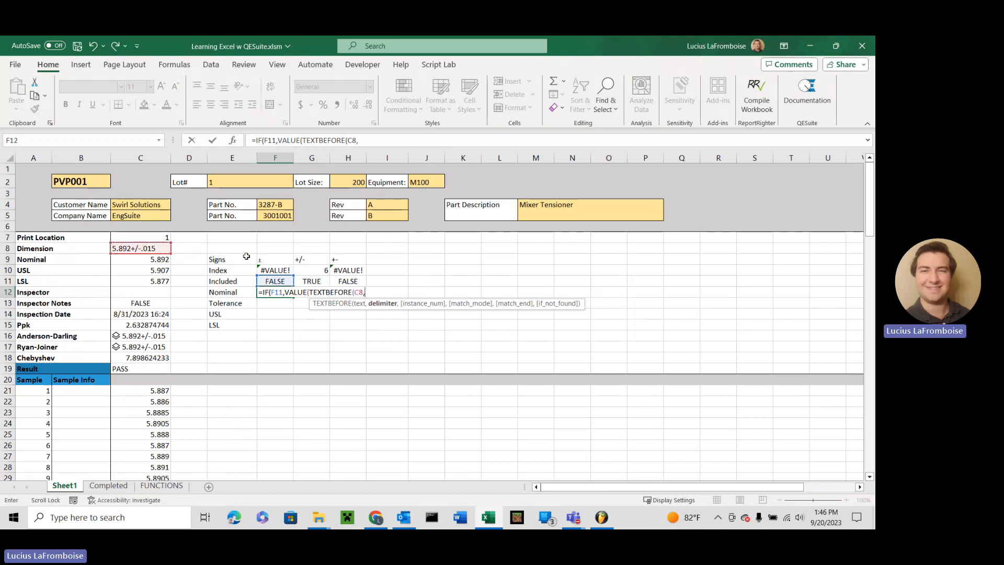
click(279, 260)
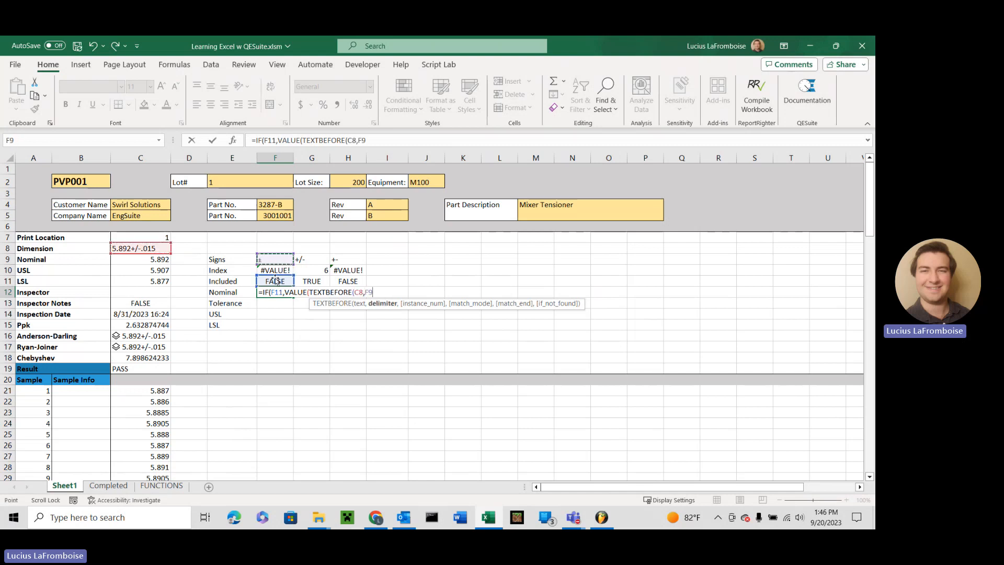
text()))
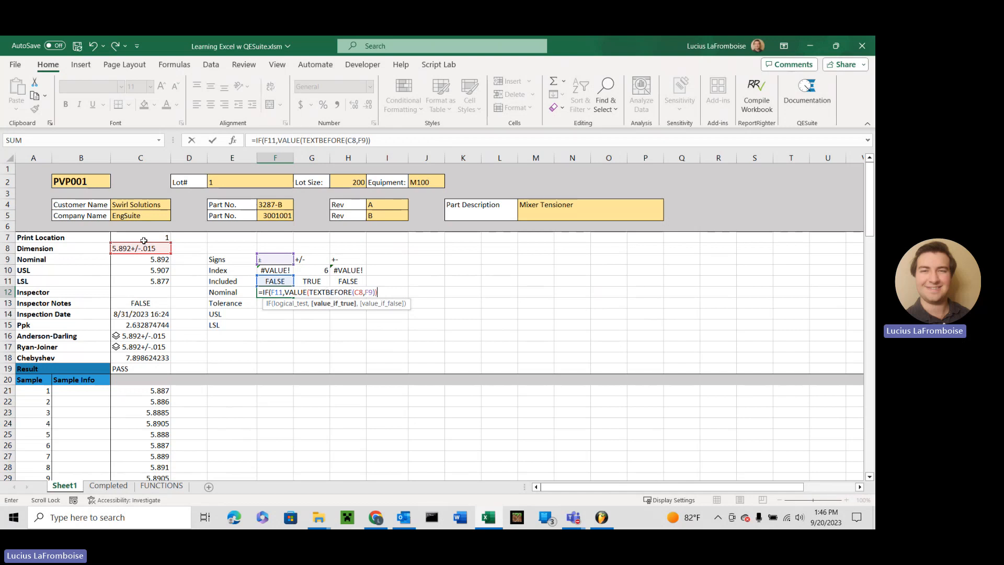
text(,)
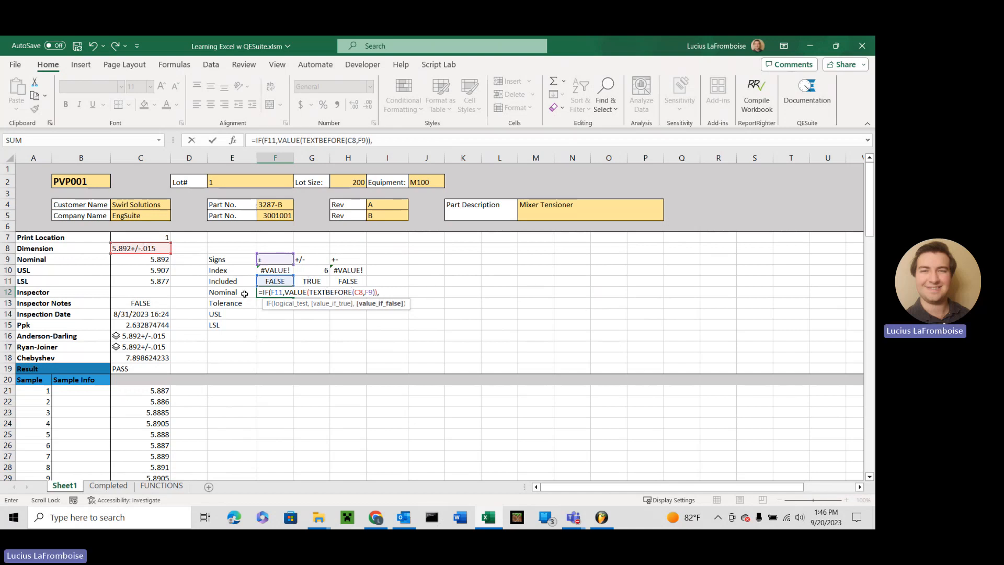
text(#)
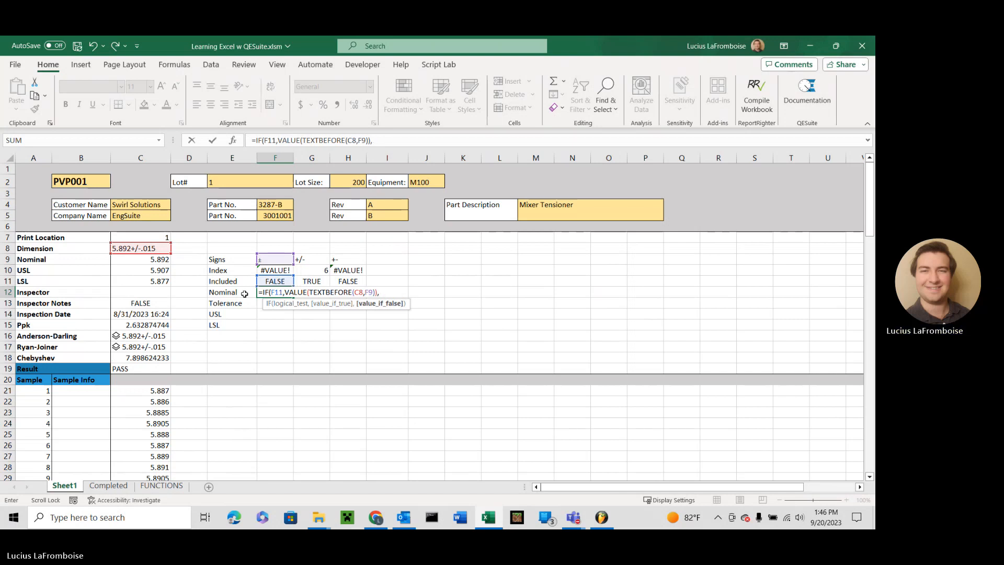
key(BackSpace)
text(NA()))
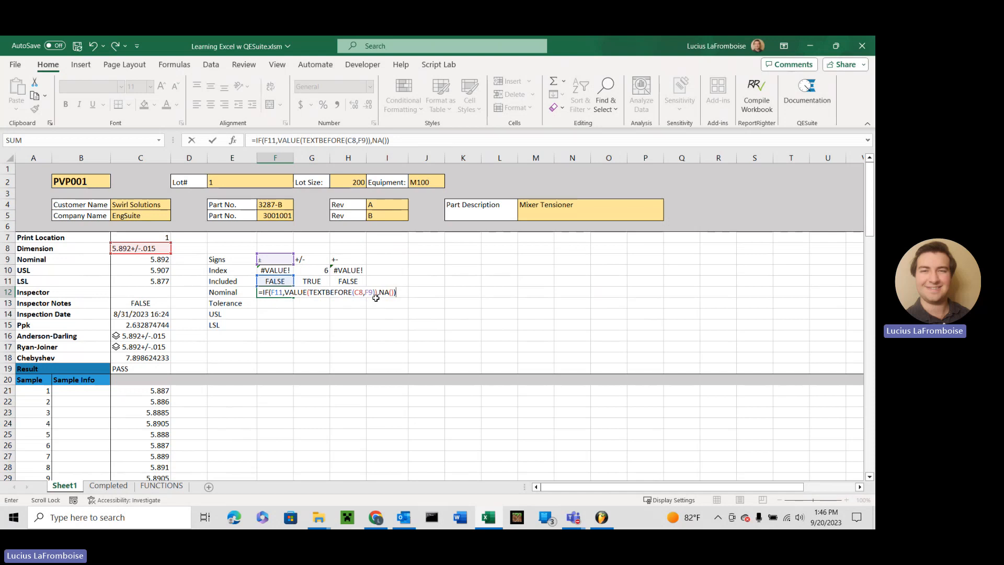
key(Return)
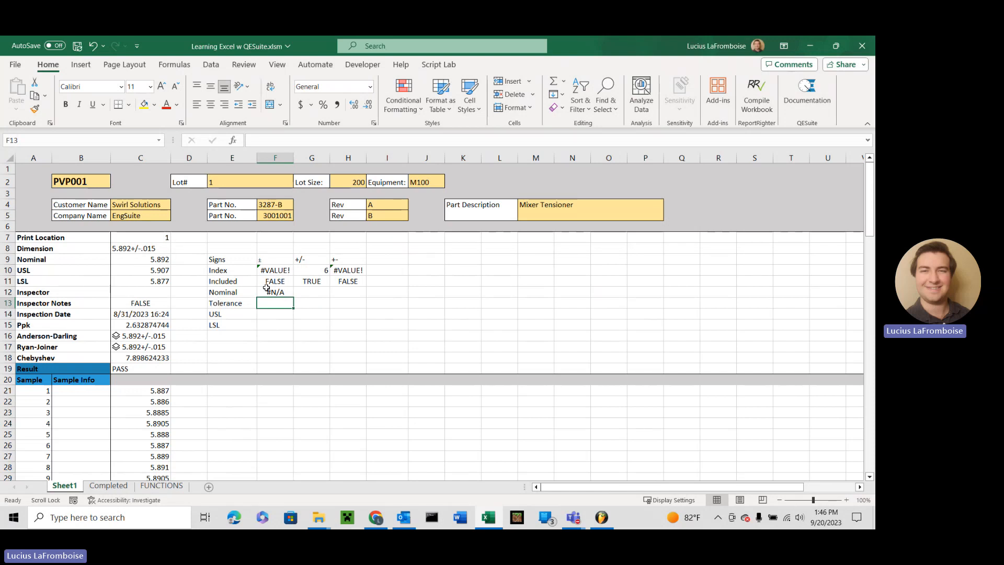
Step: Begin the ± column's Tolerance formula in F13 as =IF(F11,VALUE(TEXTAFTER(
text(=)
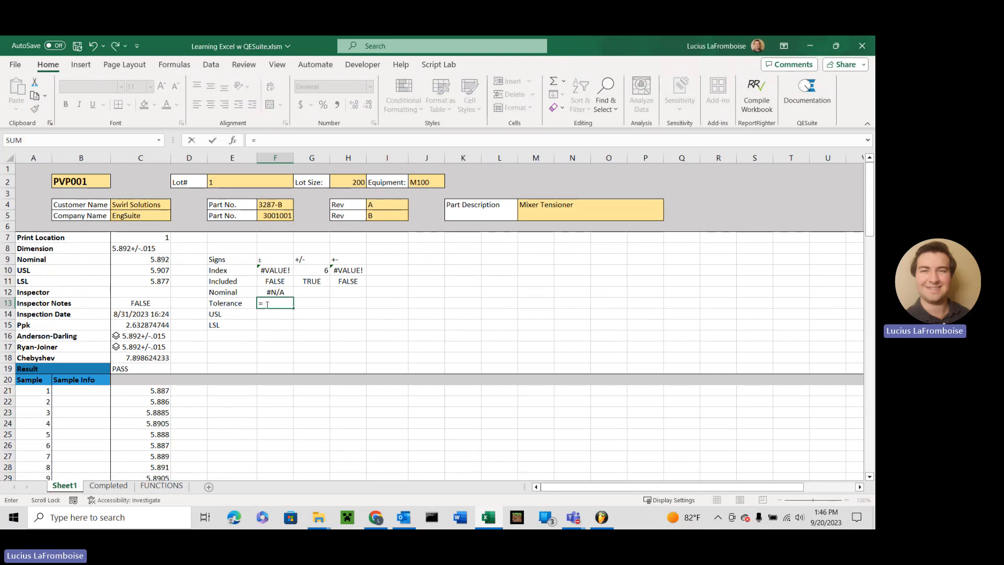
text(-IF()
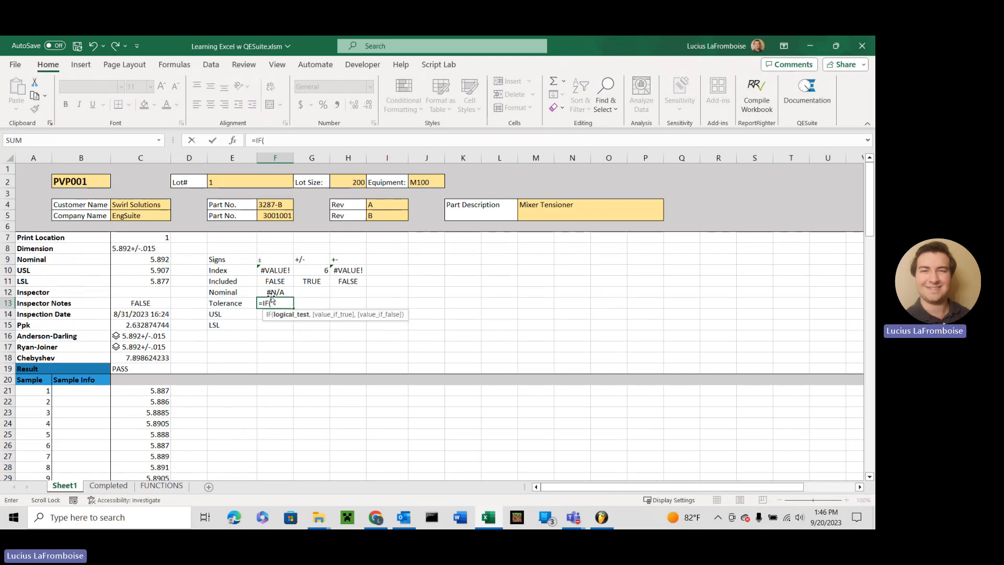
click(279, 283)
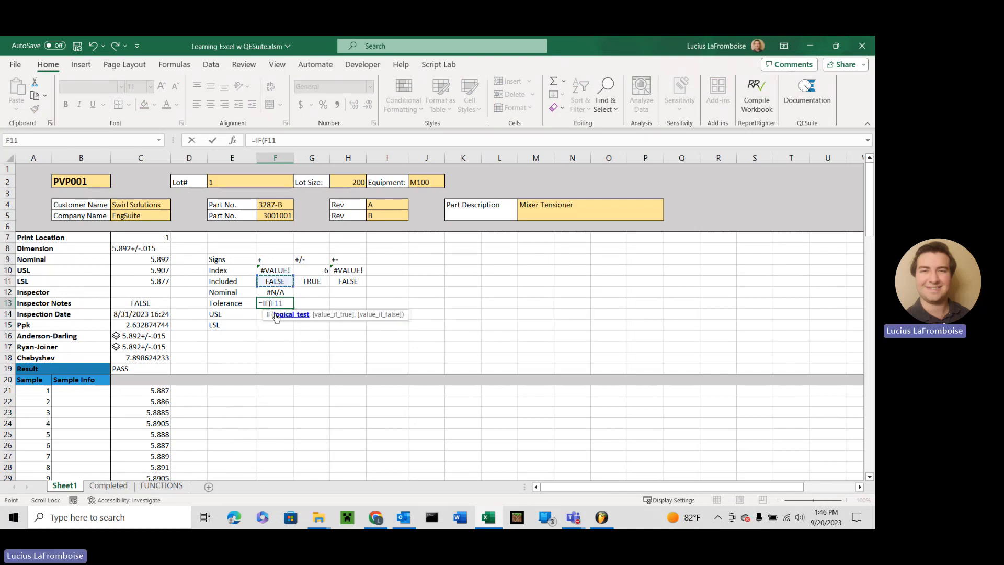
text(,VALUE)
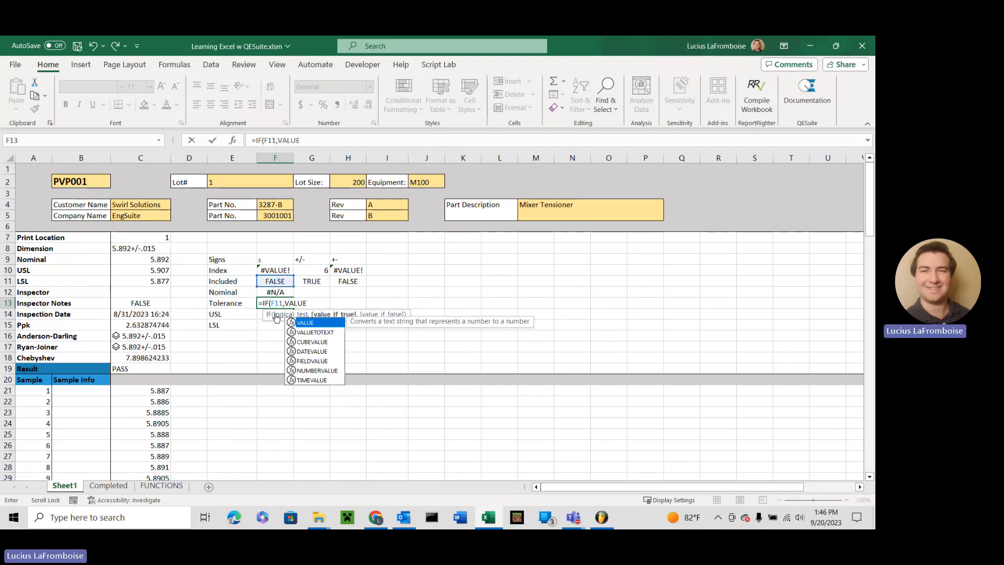
text((TEXT)
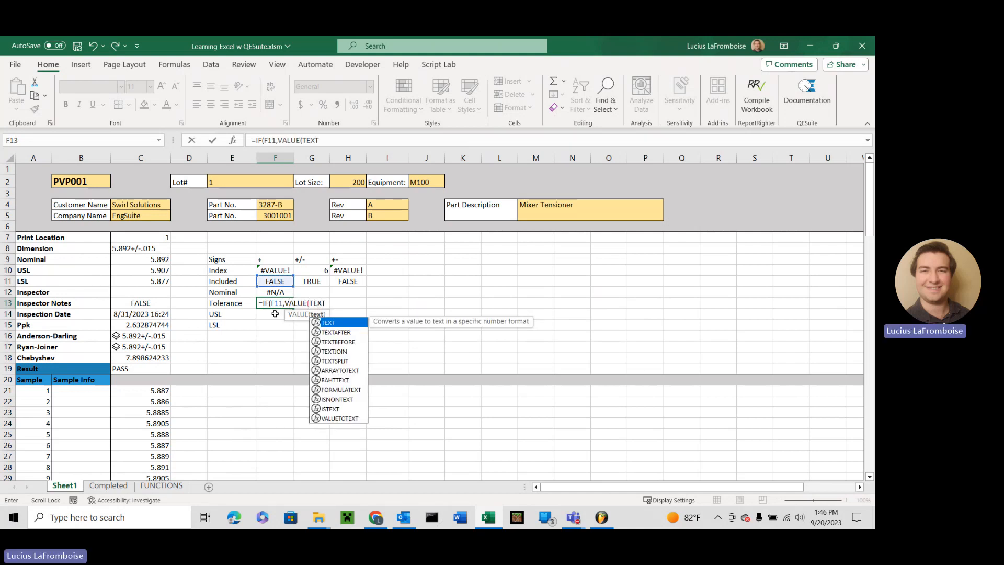
key(Down)
key(Tab)
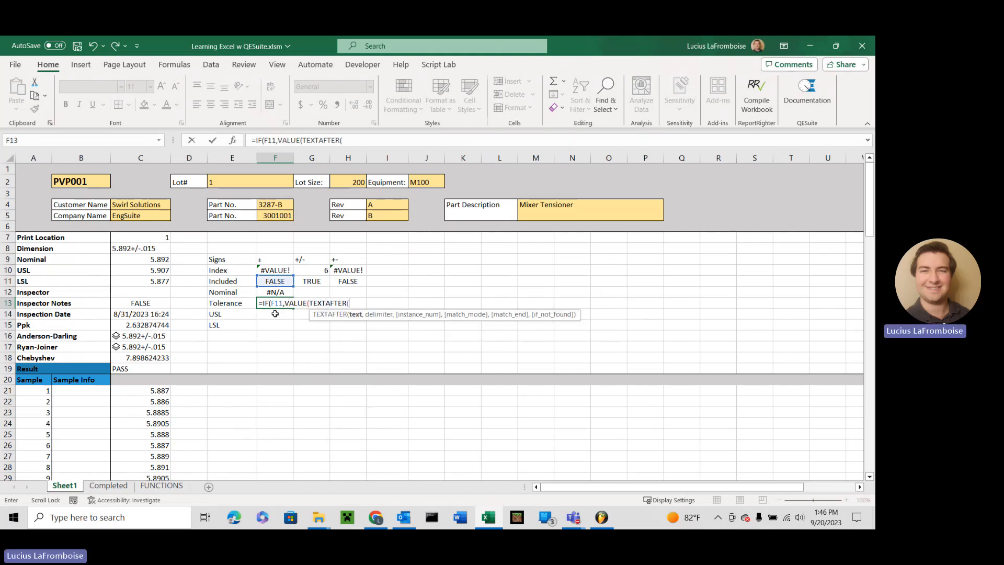
Step: Complete the Tolerance formula in F13 with C8, F9 and an NA() fallback: =IF(F11,VALUE(TEXTAFTER(C8,F9)),NA())
click(155, 250)
text(,)
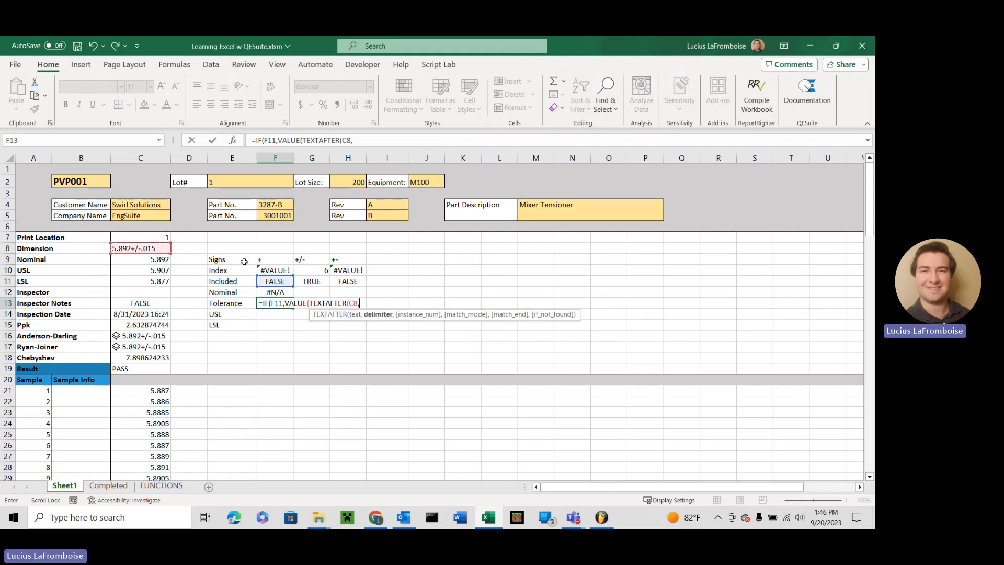
click(263, 258)
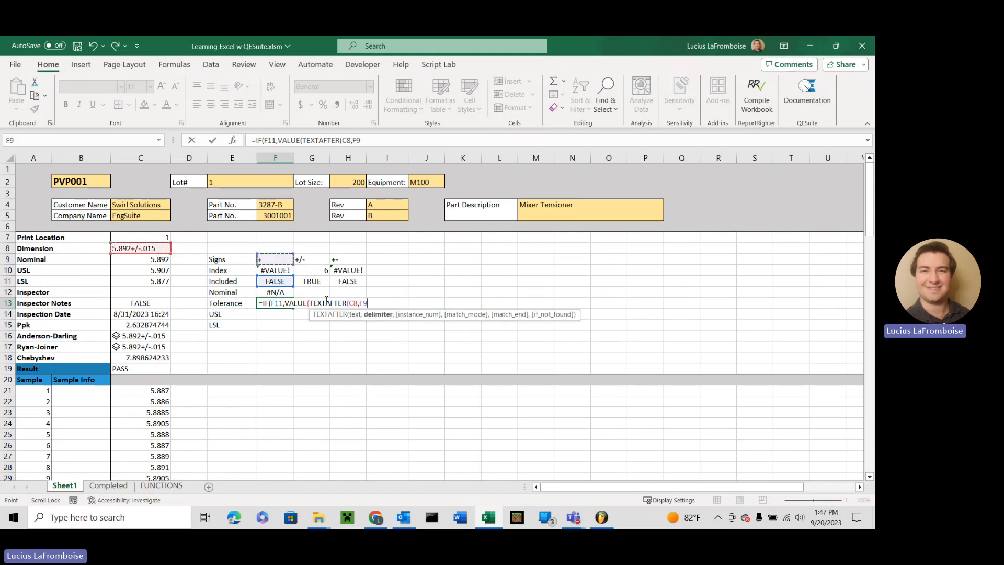
text()))
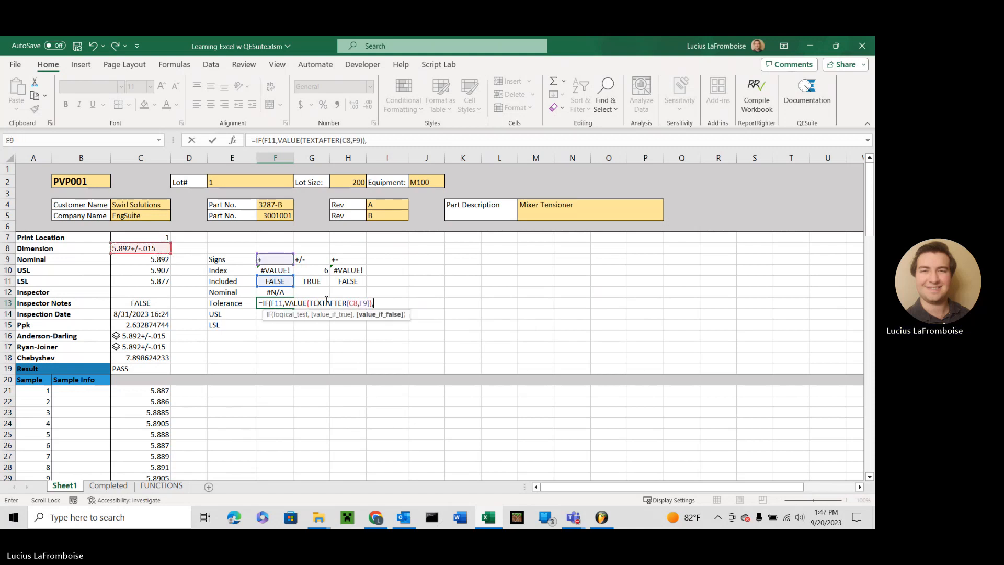
text(,)
text(NA)
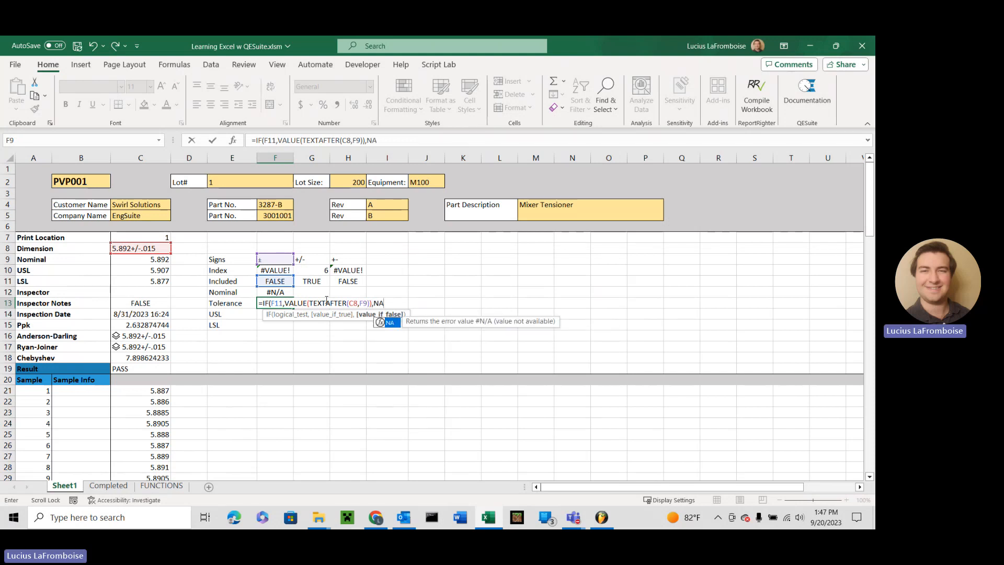
text(()))
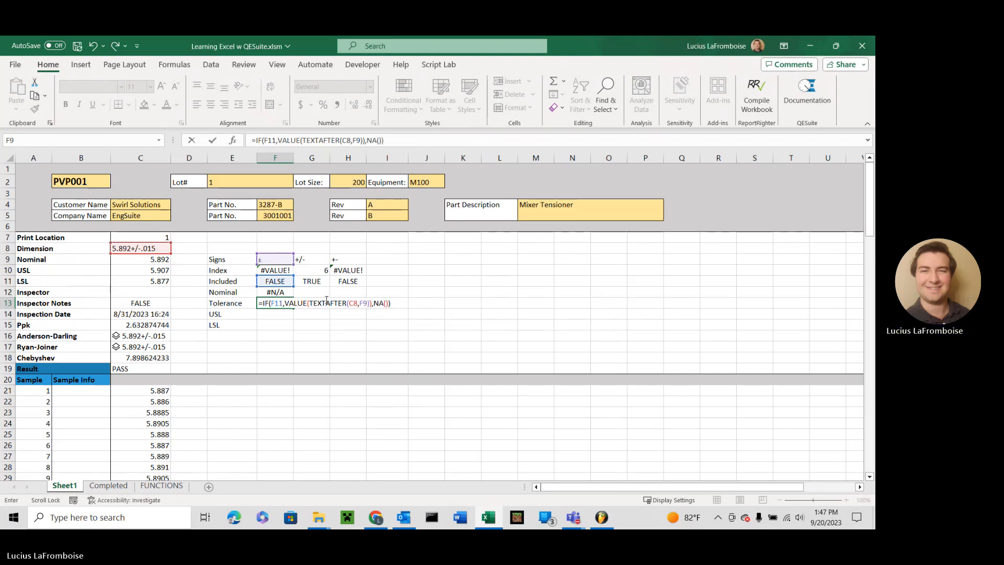
key(Return)
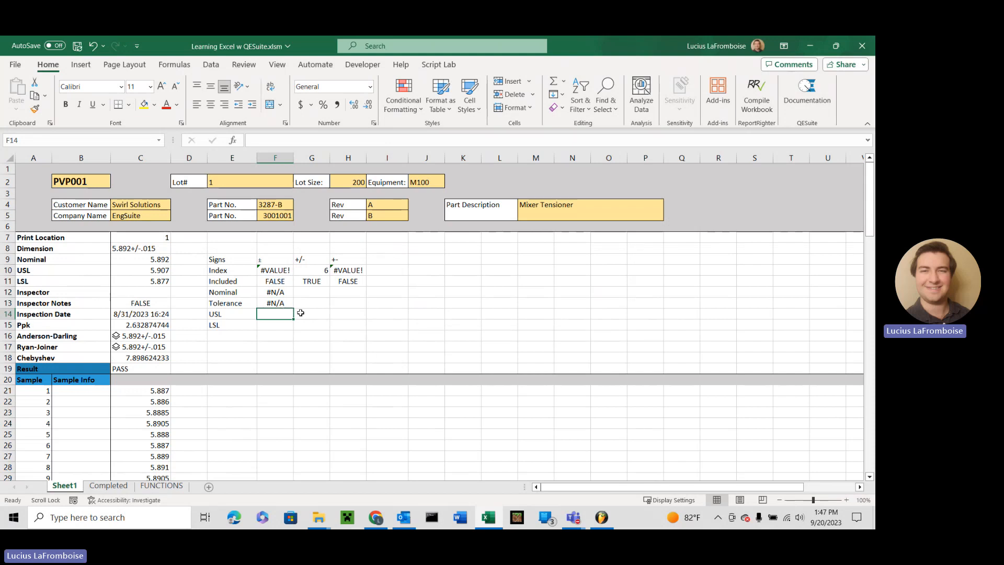
Step: Enter the ± column's USL formula in F14 as =IF(F11,F12+F13,NA())
text(=IF()
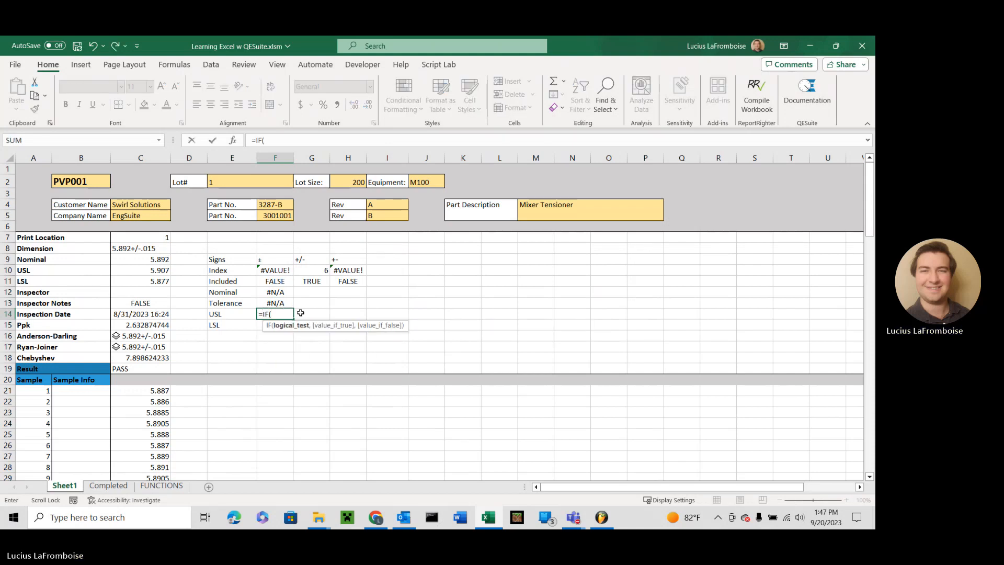
key(Return)
click(449, 311)
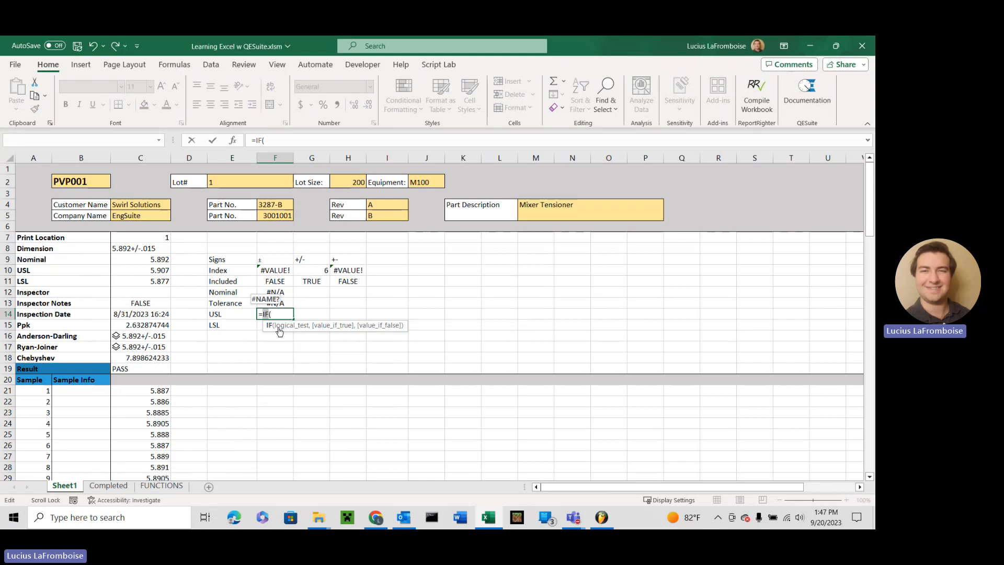
click(276, 282)
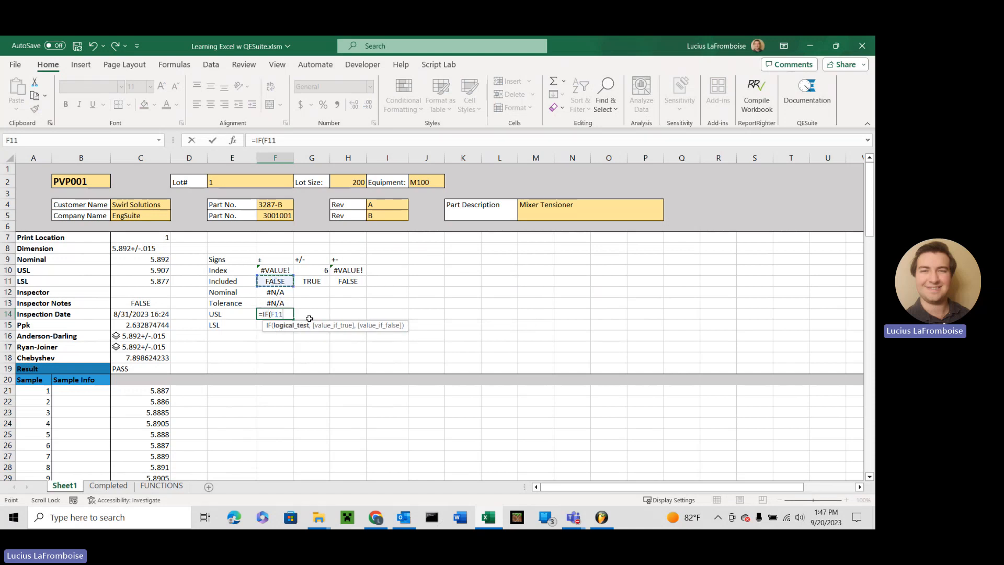
text(,)
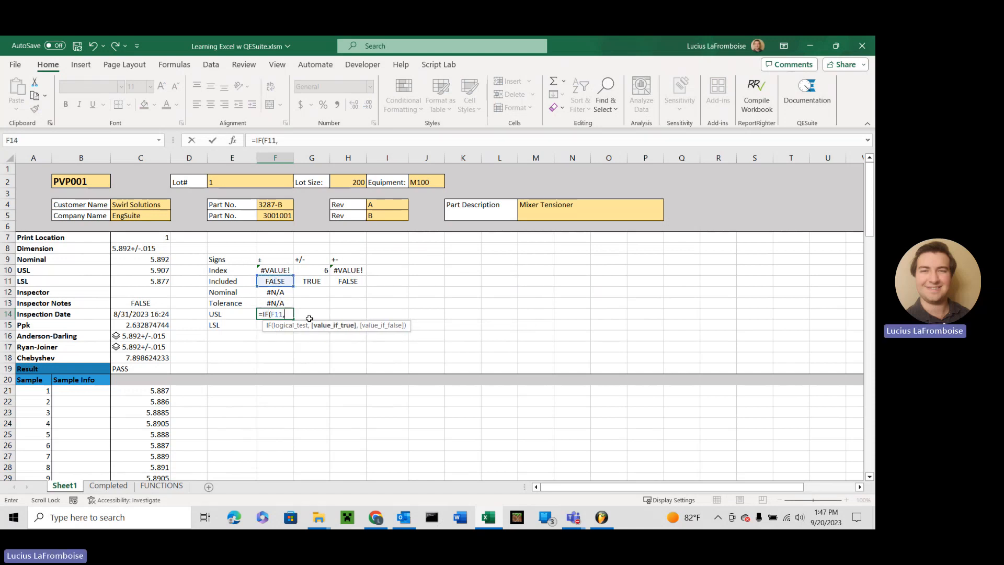
click(284, 293)
text(+)
click(277, 303)
text(,)
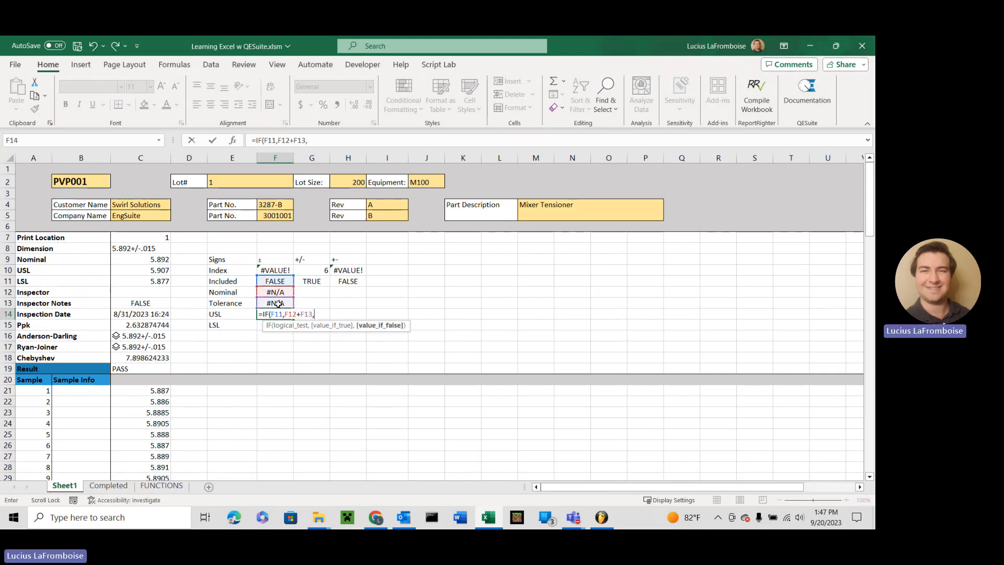
text(NA())
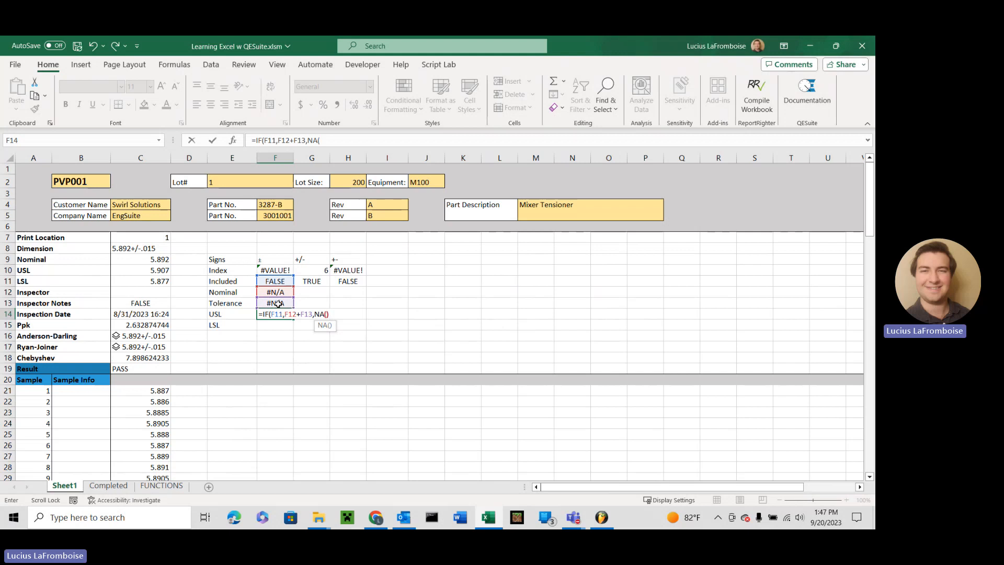
key(Return)
key(Return)
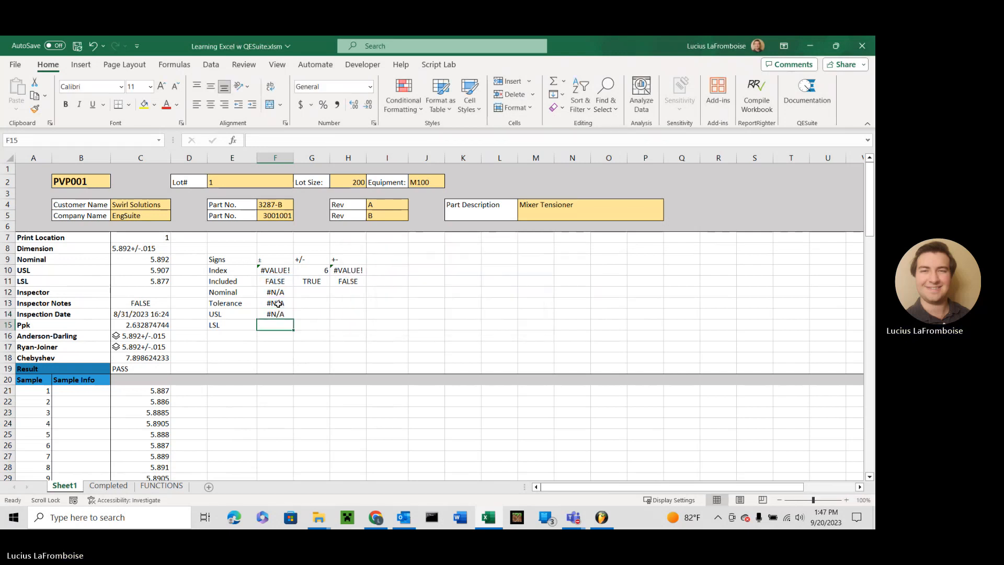
Step: Copy the USL formula text from F14 into the LSL cell F15, keeping the same references
click(285, 315)
drag(349, 137, 240, 146)
key(ctrl+c)
key(Escape)
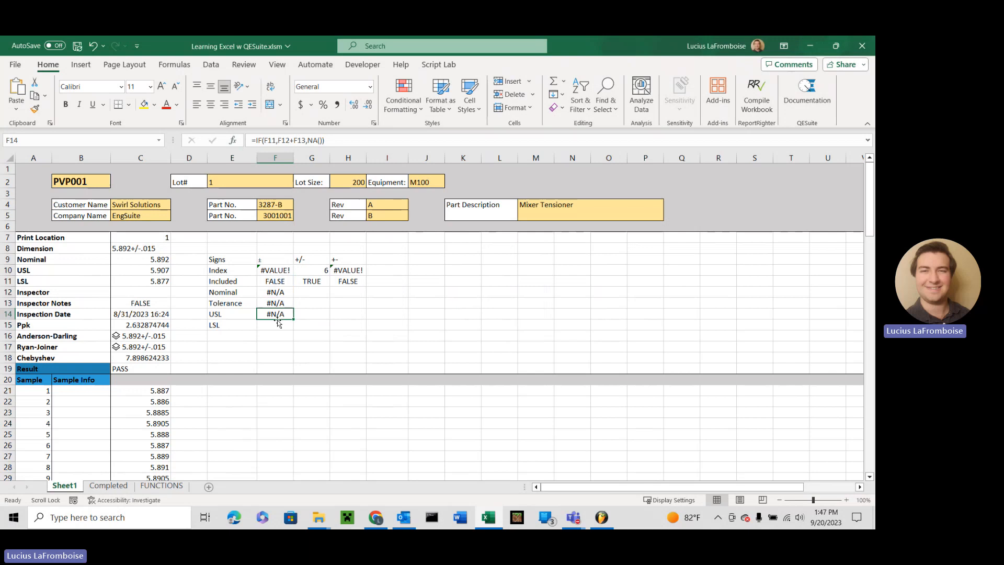
click(277, 324)
key(ctrl+v)
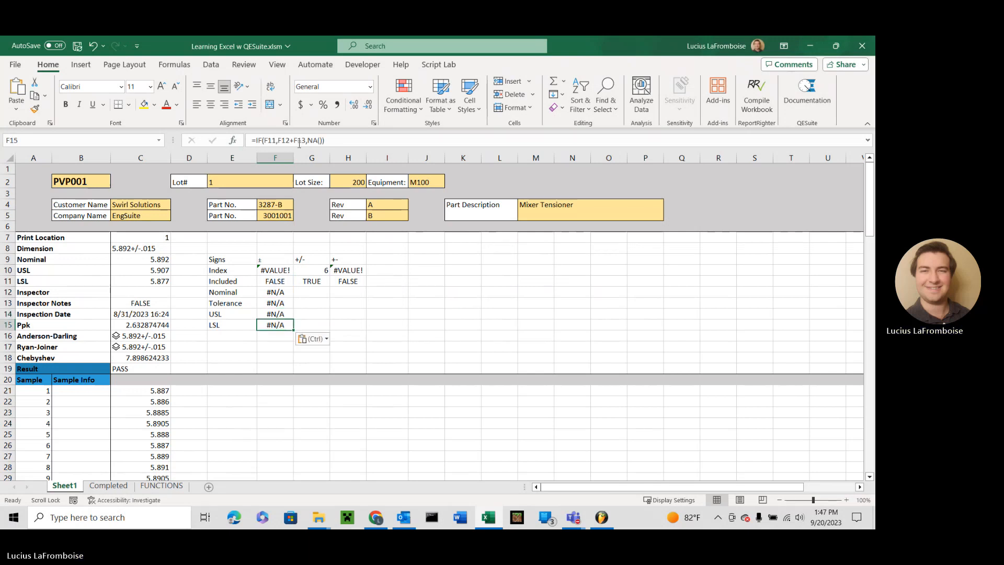
Step: Change the addition in F15 to a subtraction so the LSL formula reads =IF(F11,F12-F13,NA())
click(278, 140)
click(295, 141)
key(BackSpace)
text(-0)
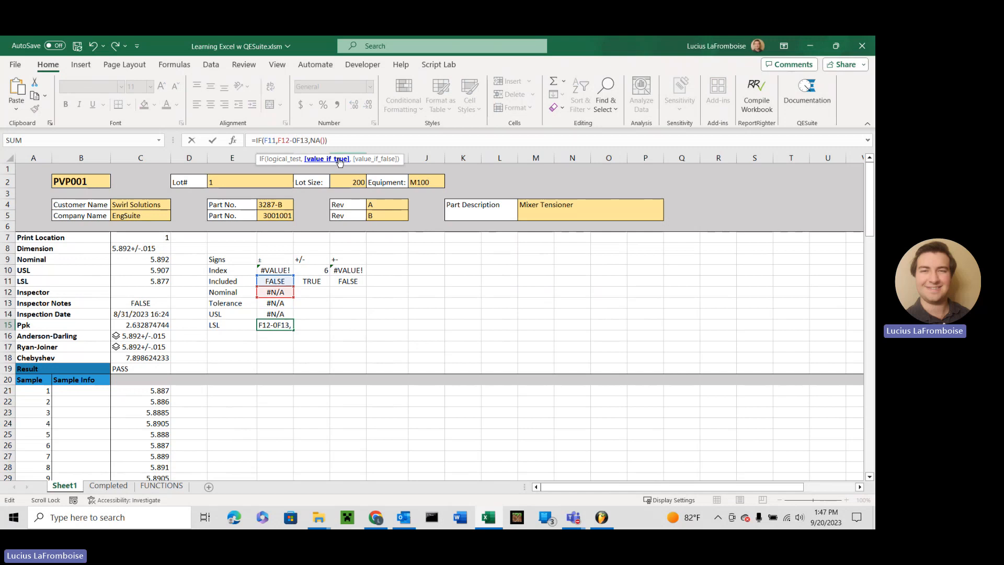
key(BackSpace)
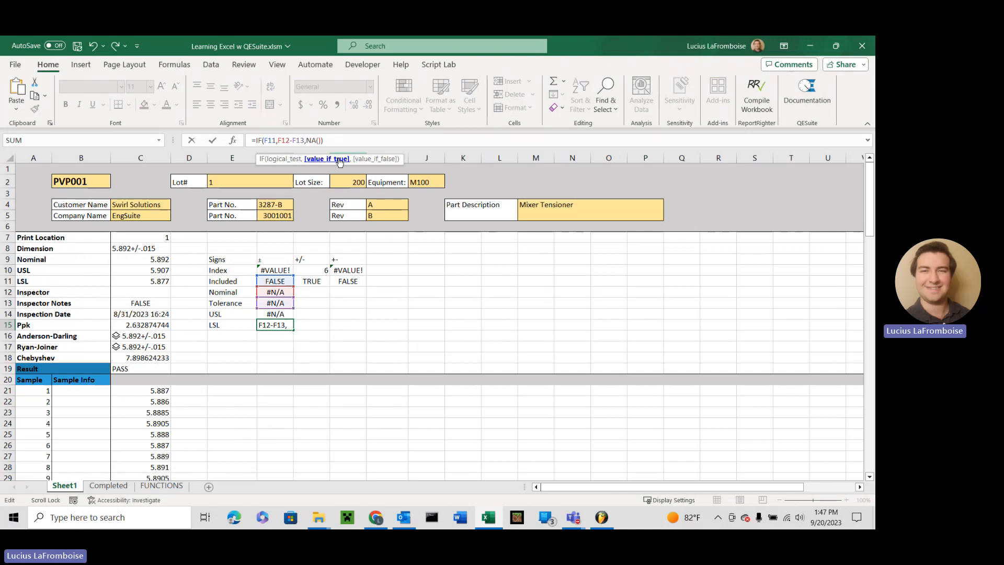
key(Return)
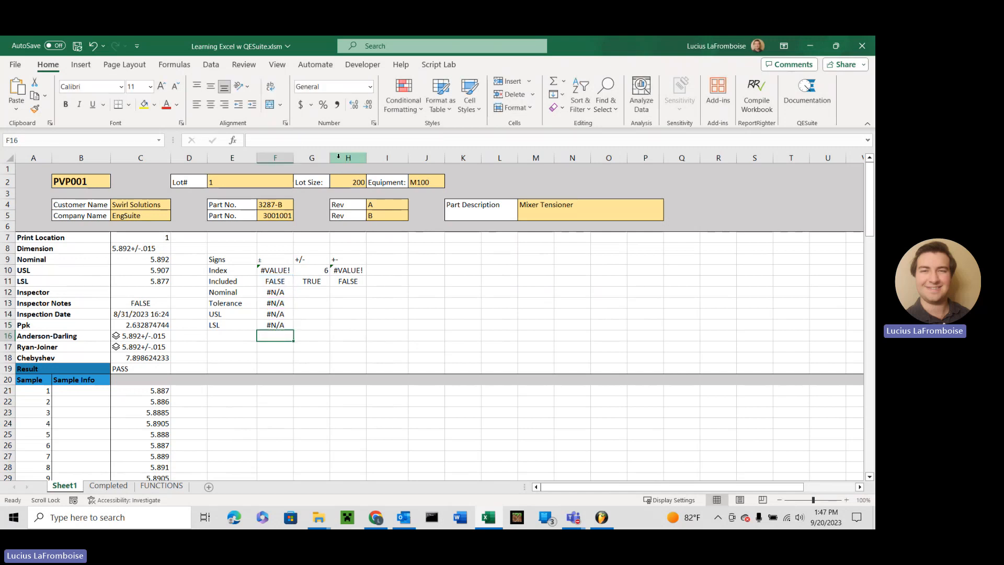
Step: Review the Nominal, Tolerance, USL and LSL formulas in F12:F15 against the Signs, Index and Included rows
click(275, 296)
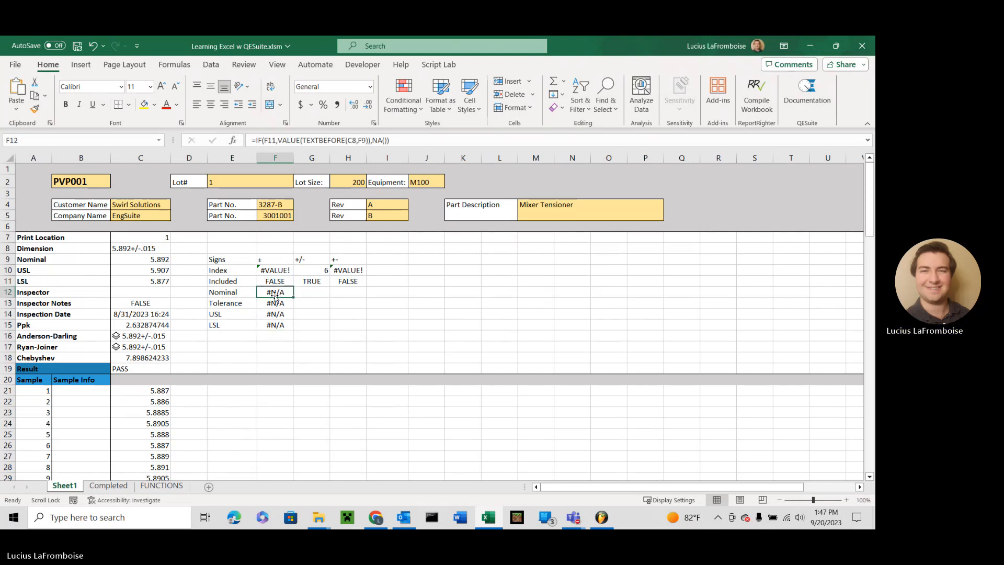
scroll(275, 296, down, 1)
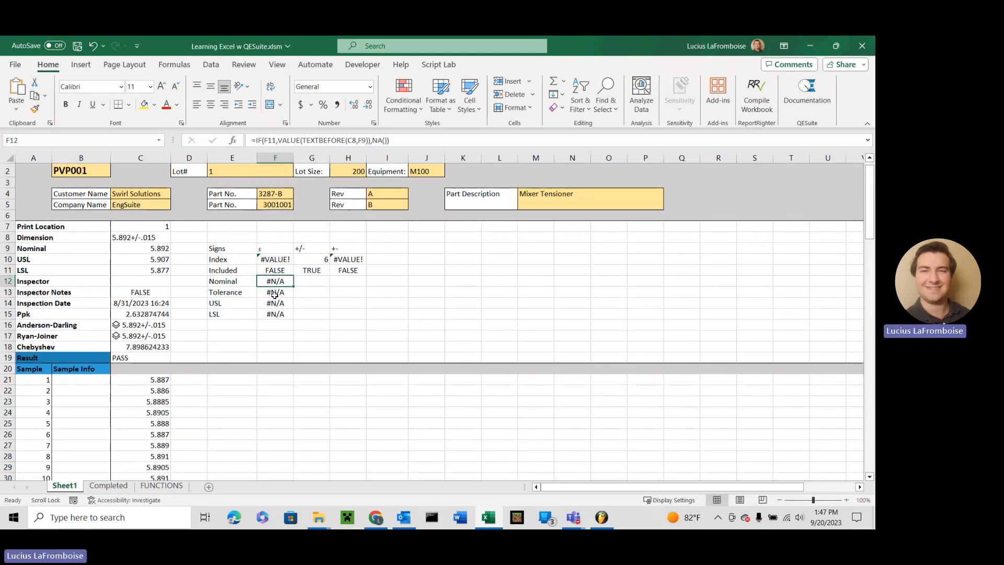
click(275, 294)
click(276, 303)
click(277, 314)
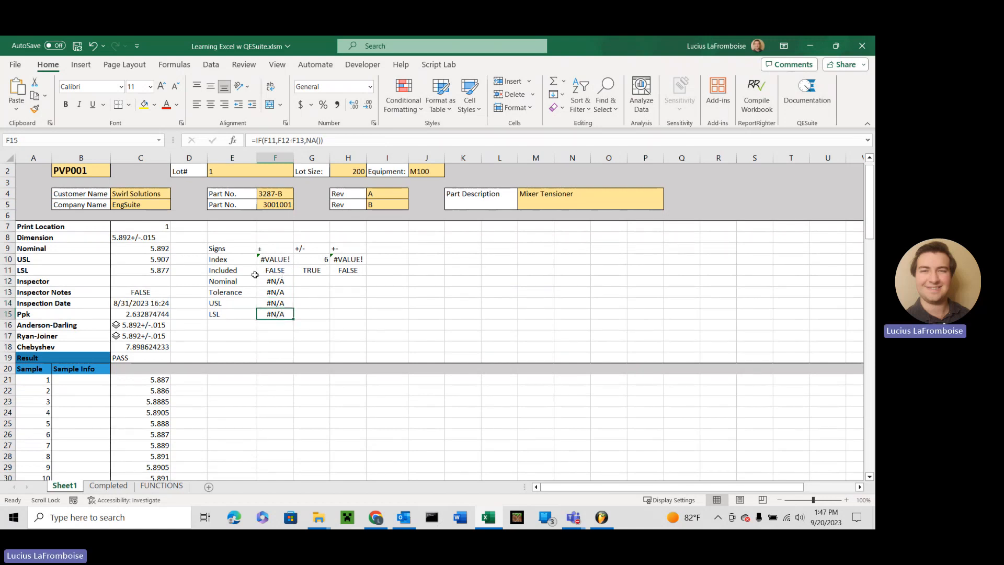
drag(242, 272, 348, 272)
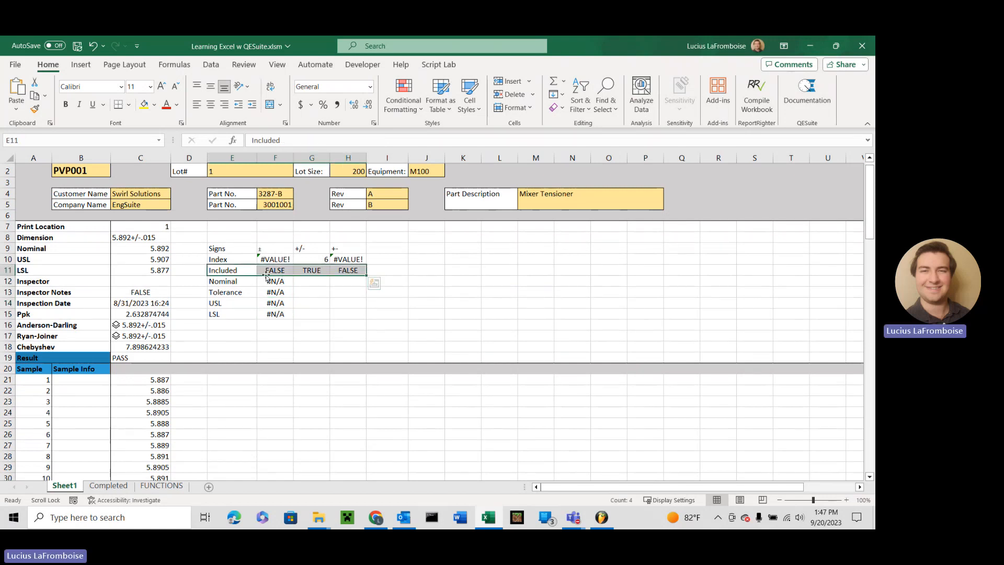
scroll(282, 281, up, 1)
click(280, 281)
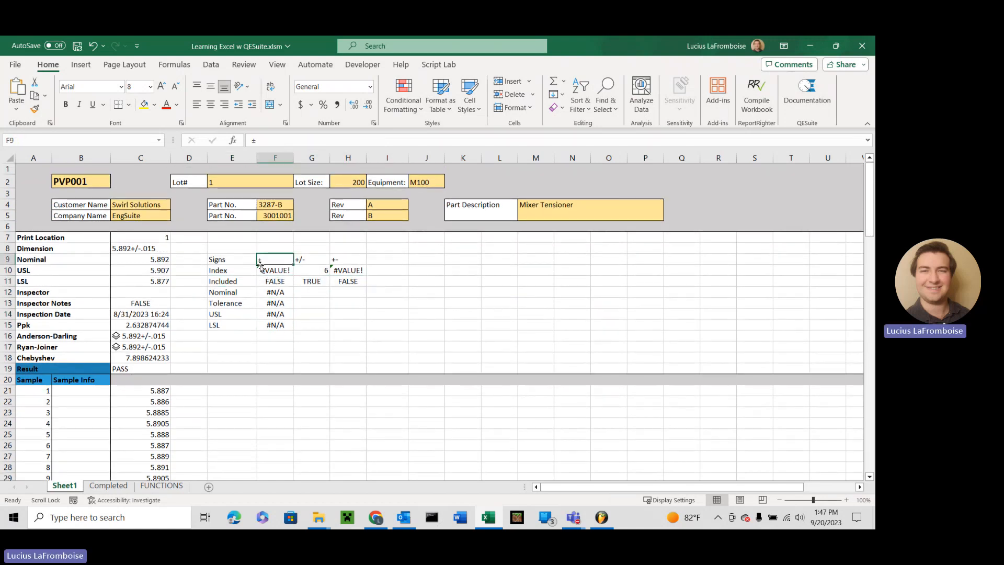
click(268, 302)
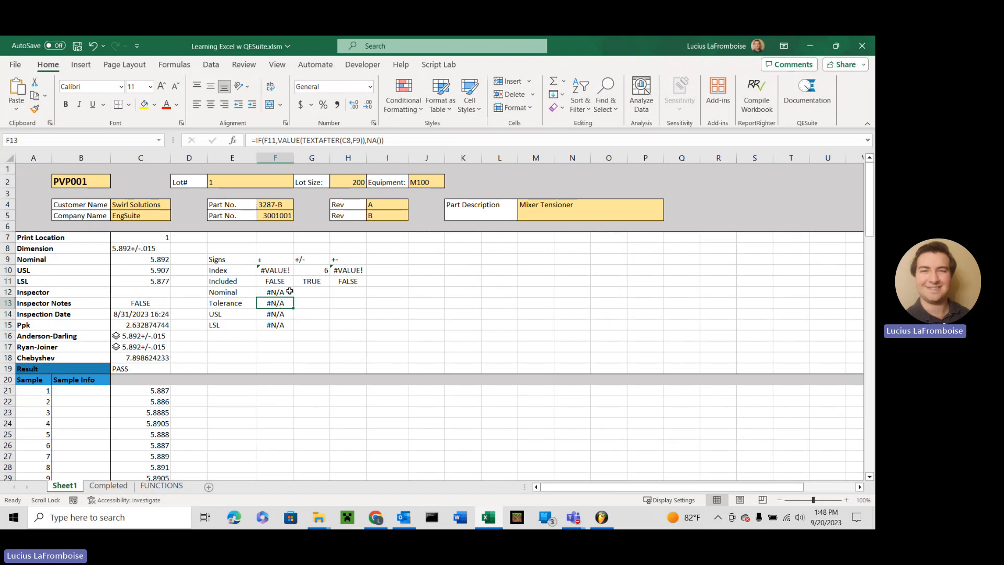
click(277, 271)
click(274, 280)
drag(226, 281, 353, 281)
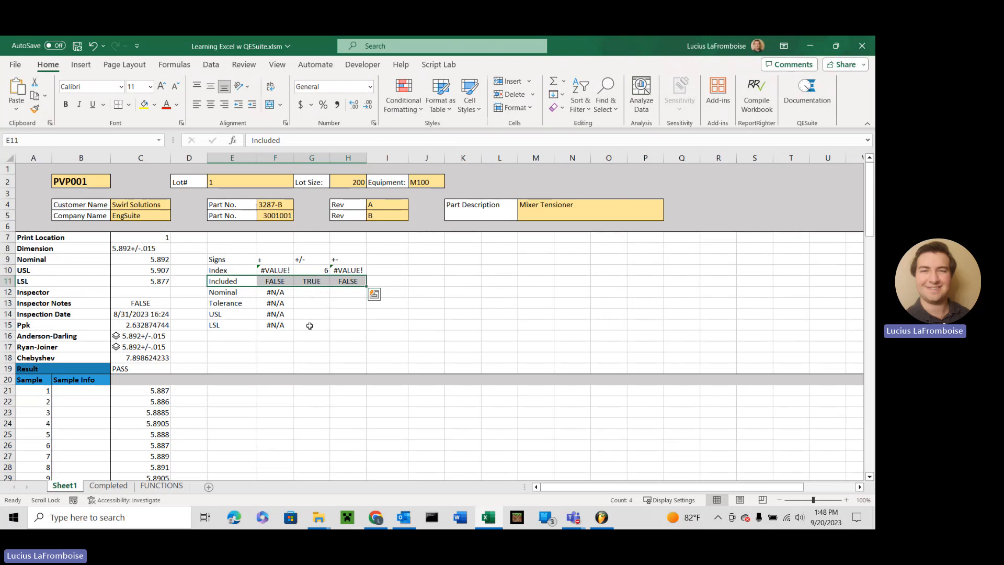
click(307, 304)
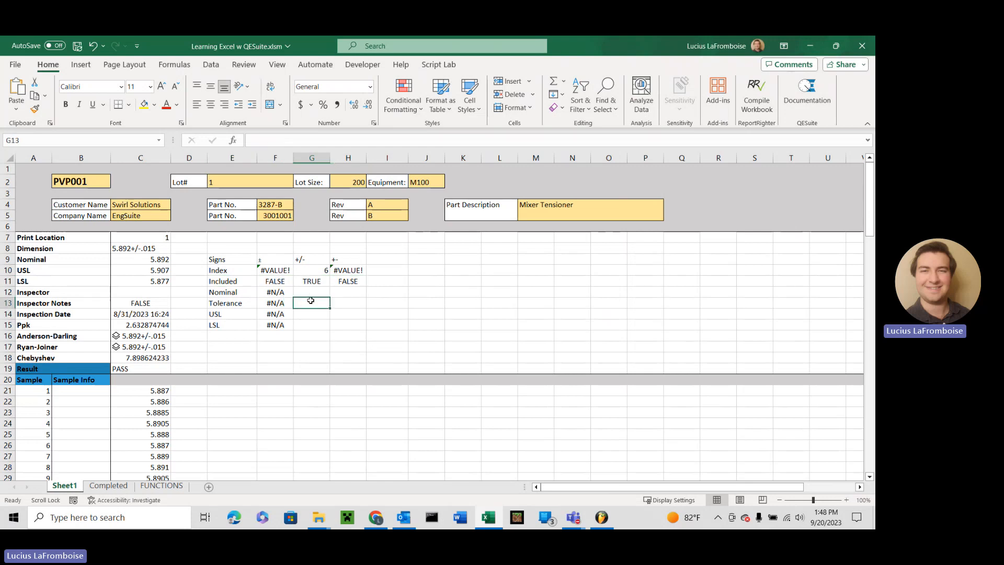
click(312, 290)
click(276, 291)
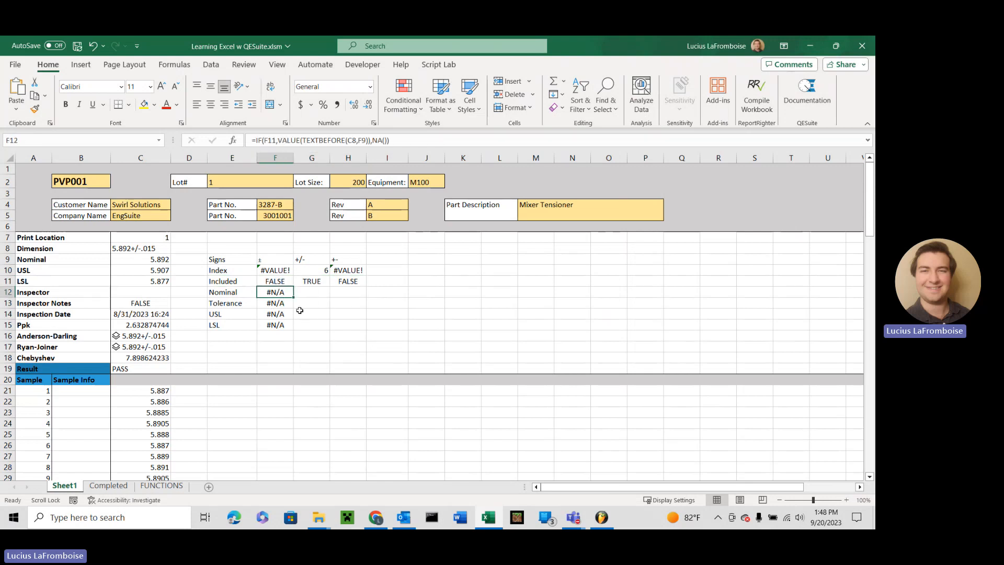
click(309, 258)
Step: Make the Included reference absolute as $F$11 in the Nominal and Tolerance formulas in F12 and F13
click(284, 291)
click(277, 140)
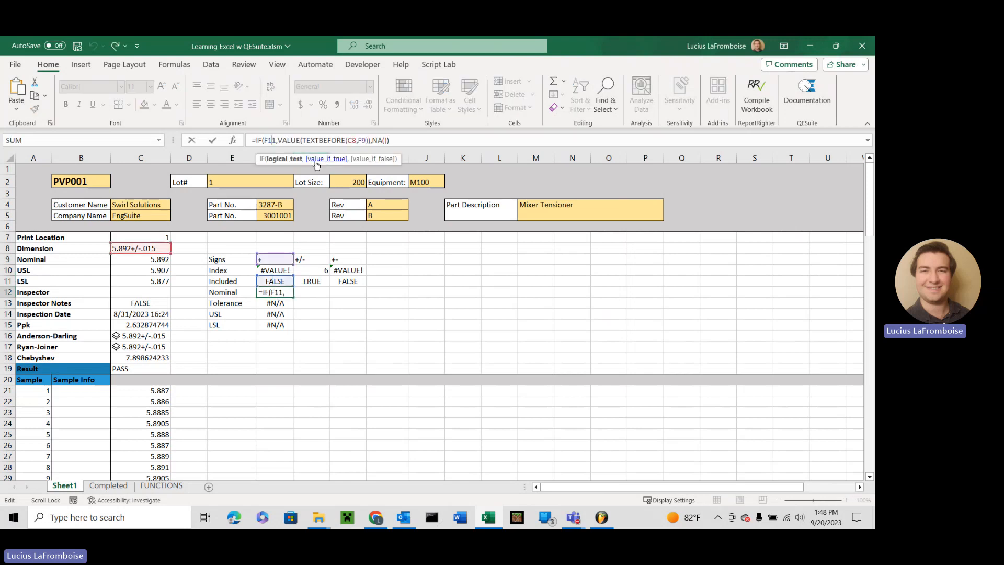
key(F4)
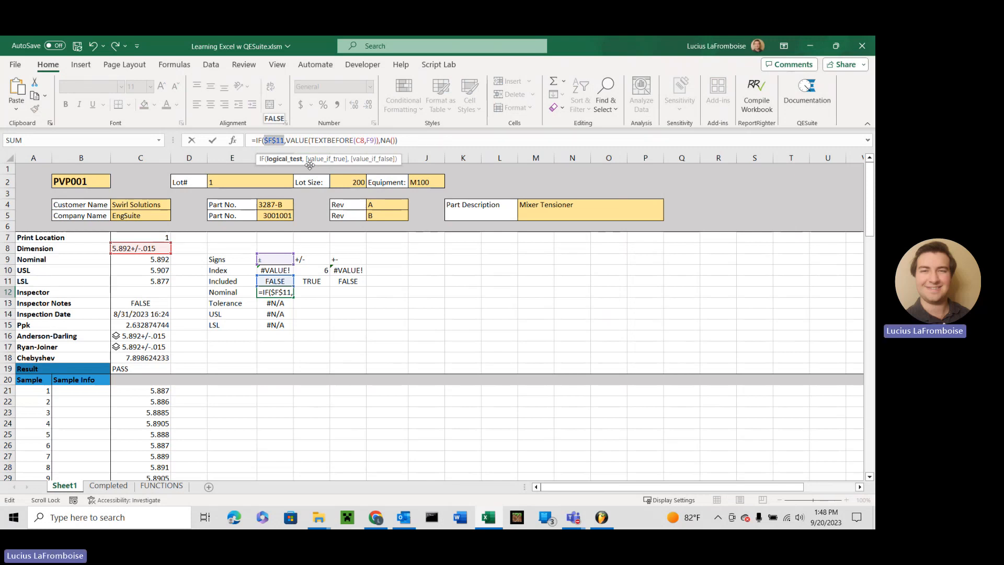
key(Return)
click(271, 141)
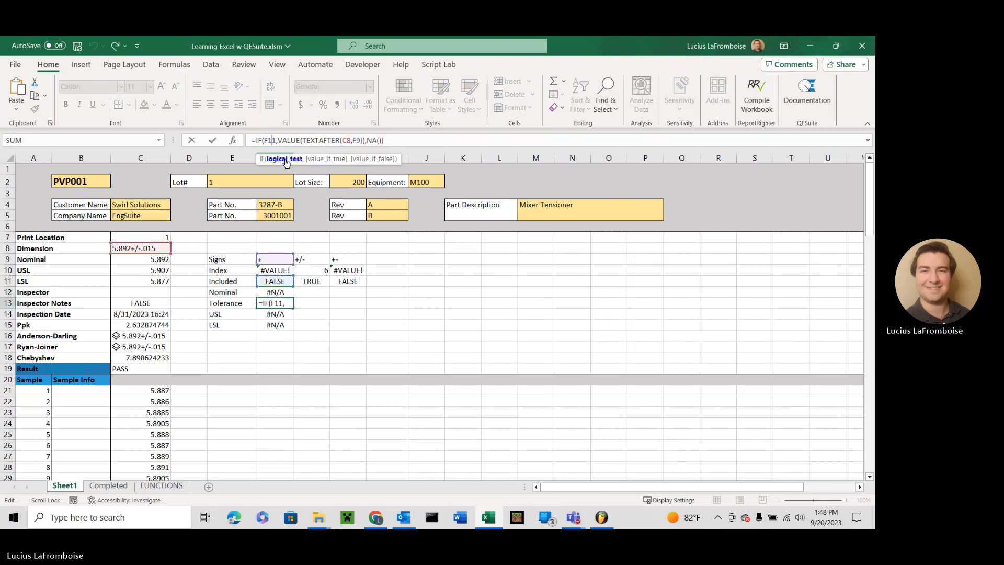
key(F4)
key(Return)
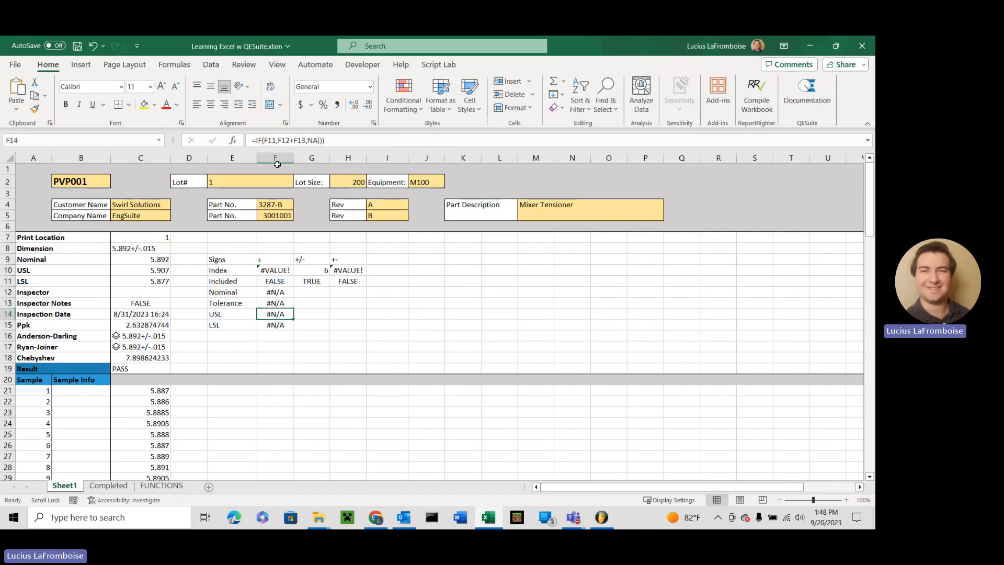
Step: Make the Included reference absolute as $F$11 in the USL and LSL formulas in F14 and F15
click(274, 140)
key(F4)
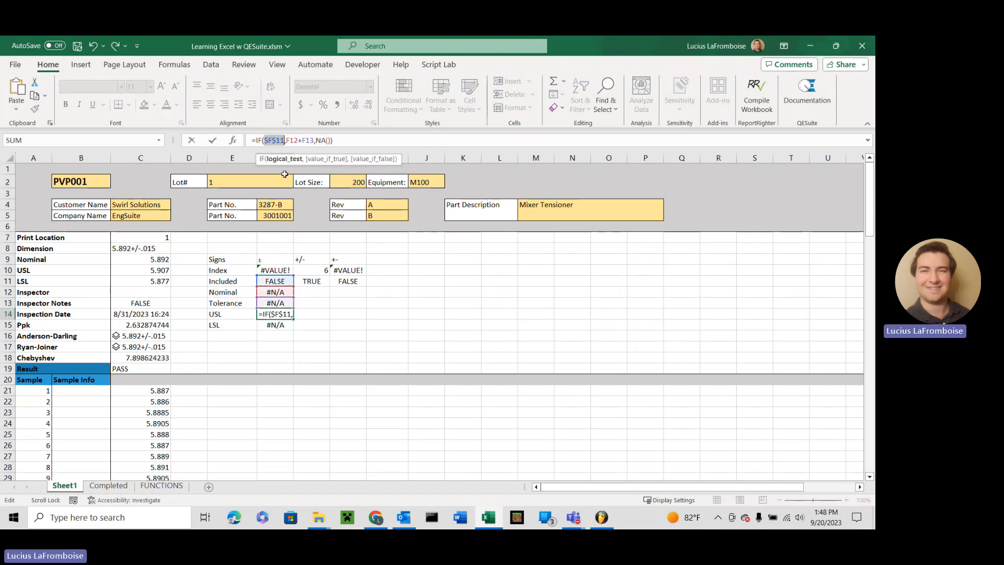
key(Return)
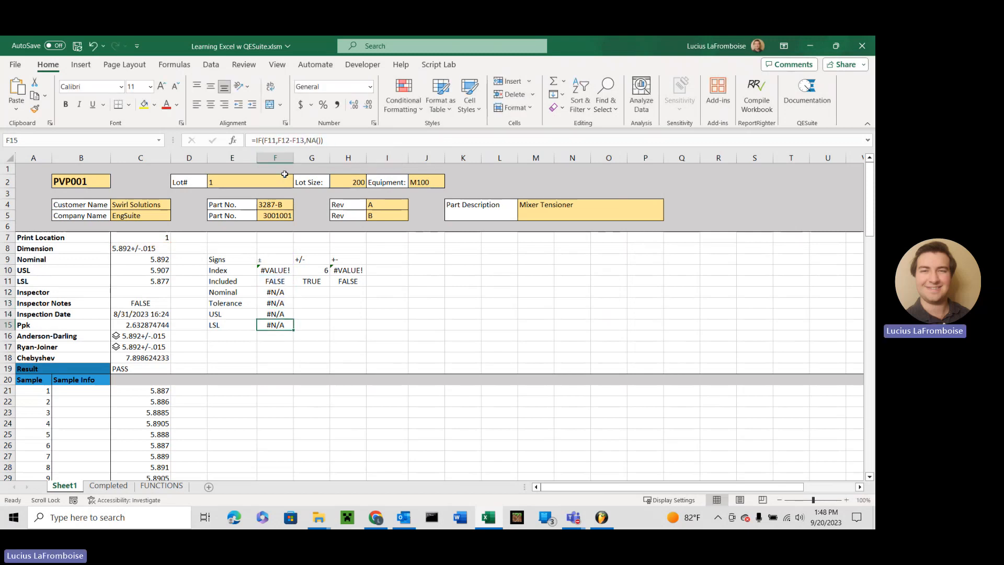
click(271, 141)
key(F4)
key(Return)
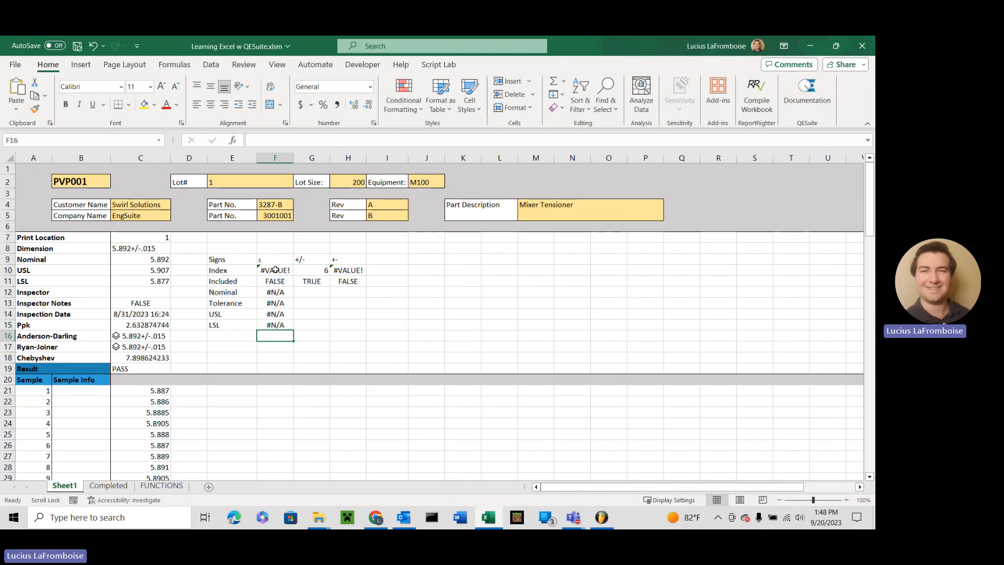
Step: Try to fill the formulas in F12:F15 across to the +/- and +- columns, G and H
drag(275, 292, 275, 325)
click(277, 291)
drag(277, 291, 339, 369)
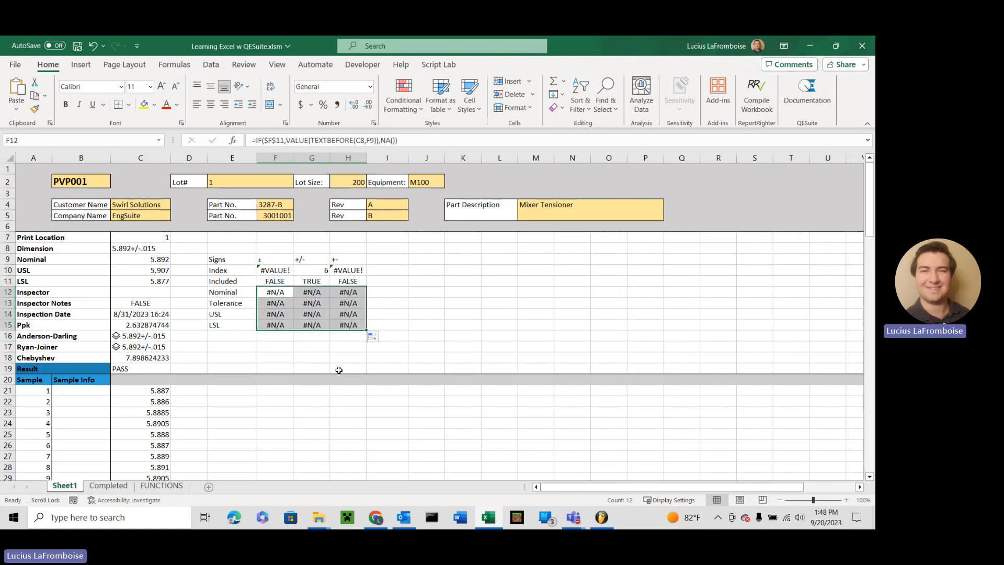
Step: Check the references in G12's copied formula and clear the filled range G12:H15
click(313, 296)
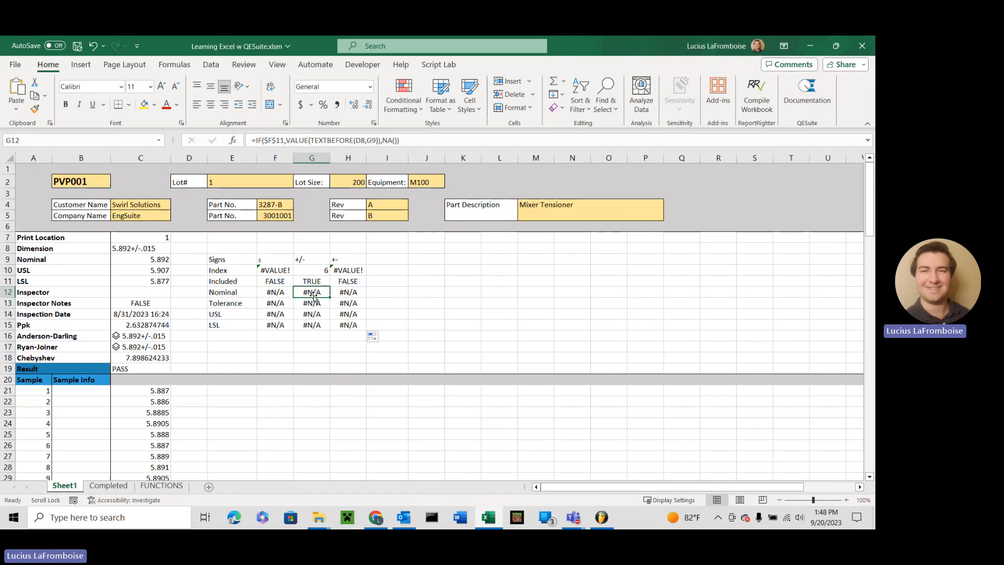
click(365, 141)
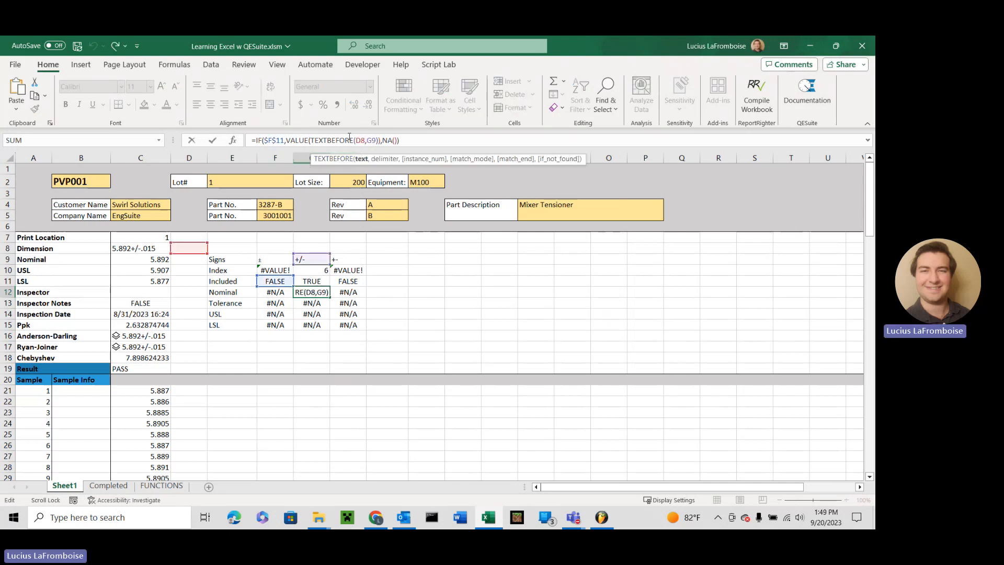
key(ctrl+Return)
shift+click(355, 326)
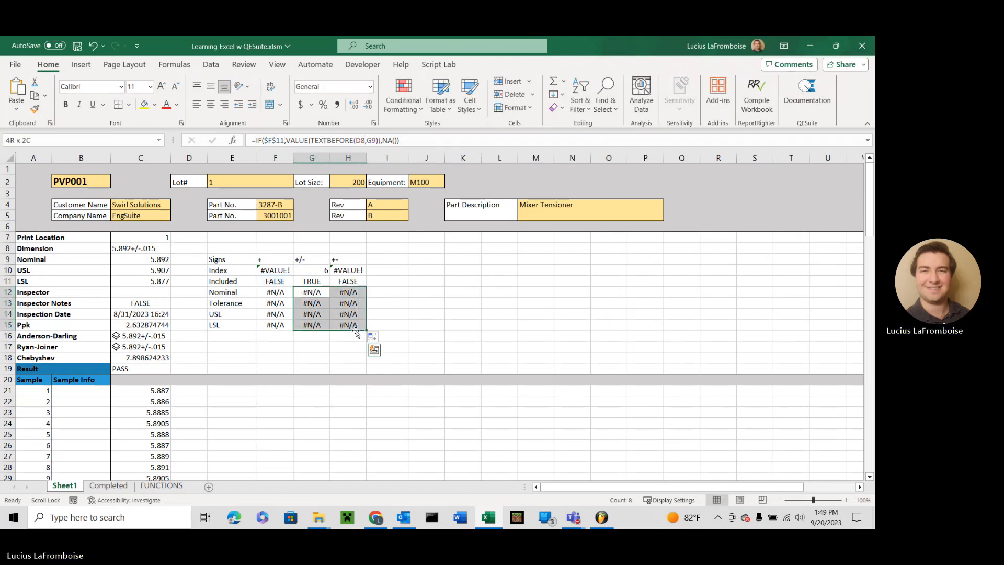
key(Delete)
Step: Change the Included reference to relative F11 in the Nominal and Tolerance formulas in F12 and F13
click(266, 292)
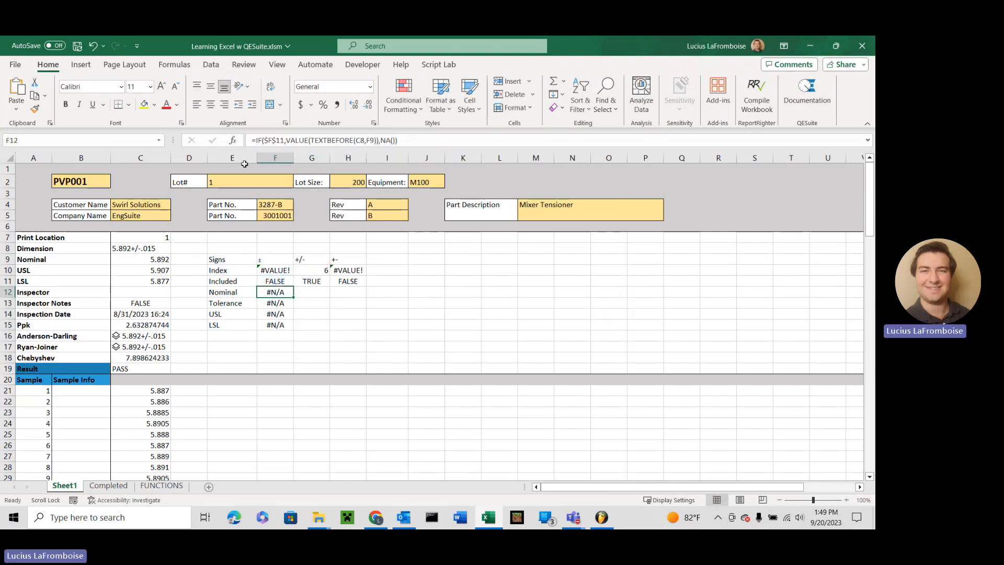
click(274, 141)
key(F4)
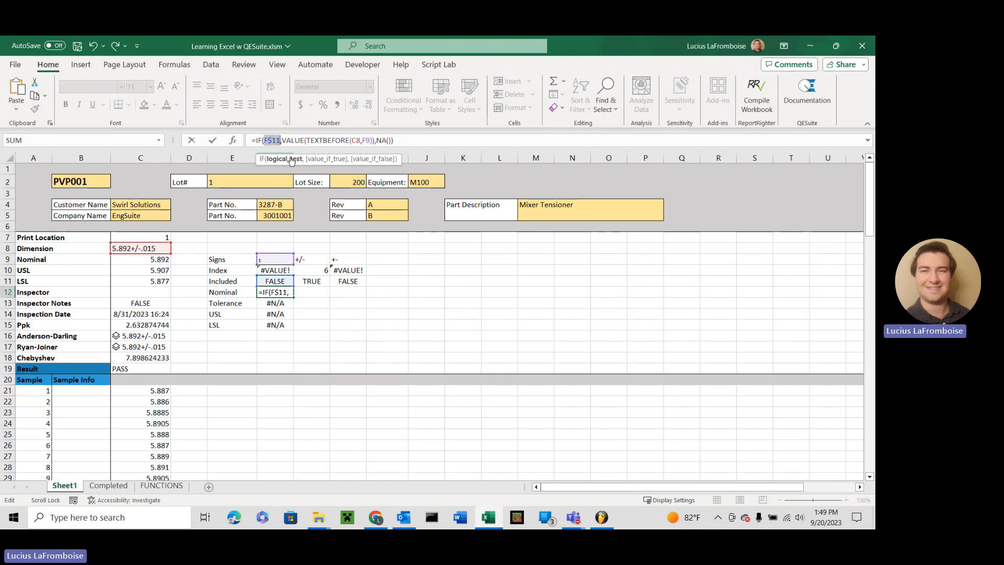
key(F4)
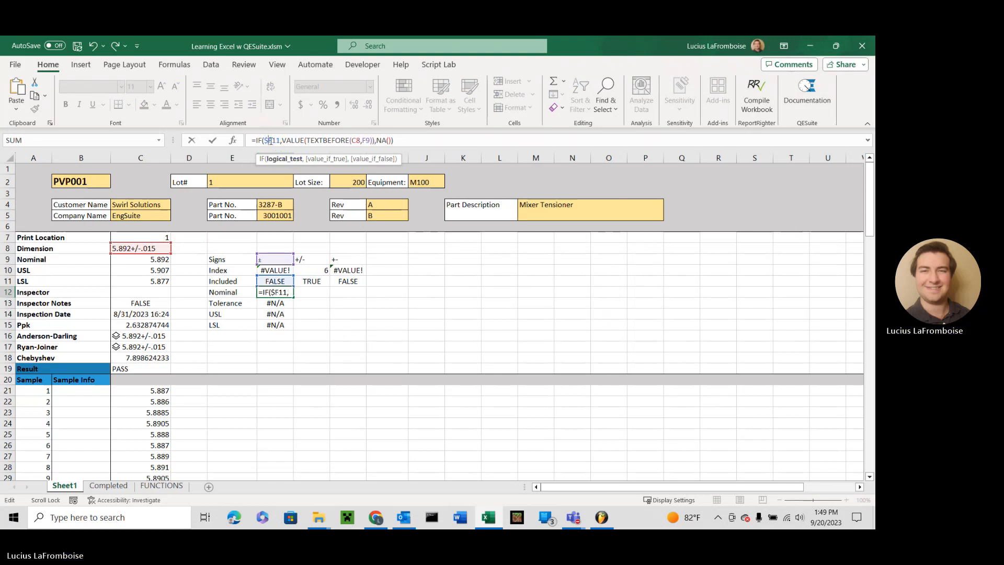
key(F4)
key(Return)
click(268, 140)
key(F4)
key(F4)
key(F4)
key(Return)
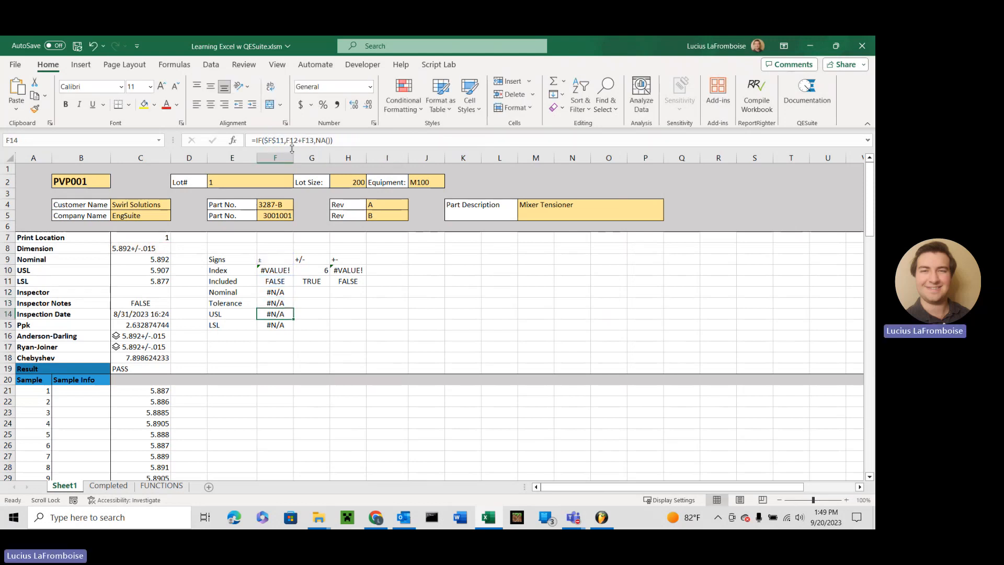
Step: Change the Included reference to relative F11 in the USL and LSL formulas in F14 and F15
click(286, 143)
key(F4)
key(F4)
key(F4)
key(Return)
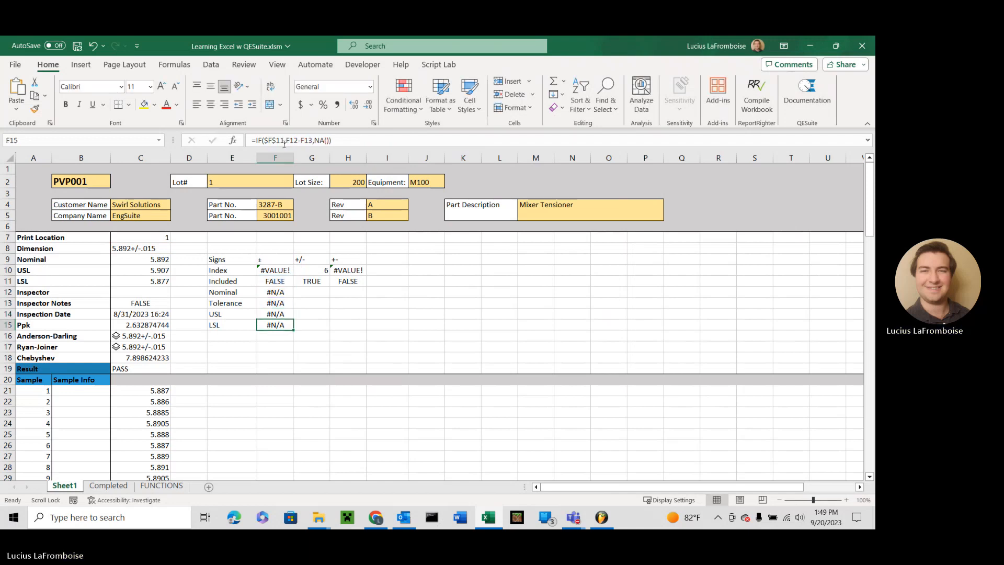
click(279, 141)
key(F4)
key(F4)
key(F4)
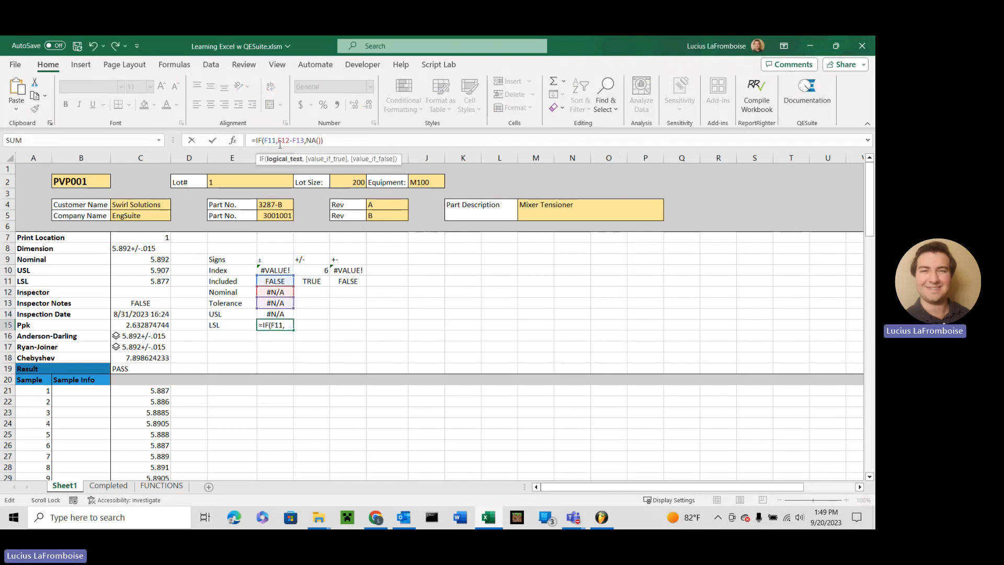
key(Return)
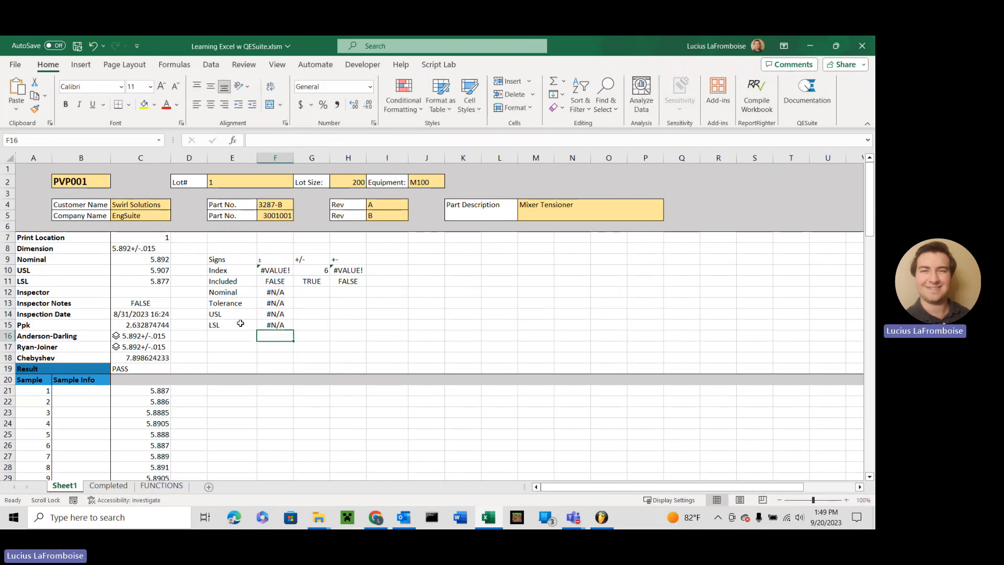
Step: Remove the remaining dollar signs from the Included reference in F12's Nominal formula so it reads F11
click(280, 291)
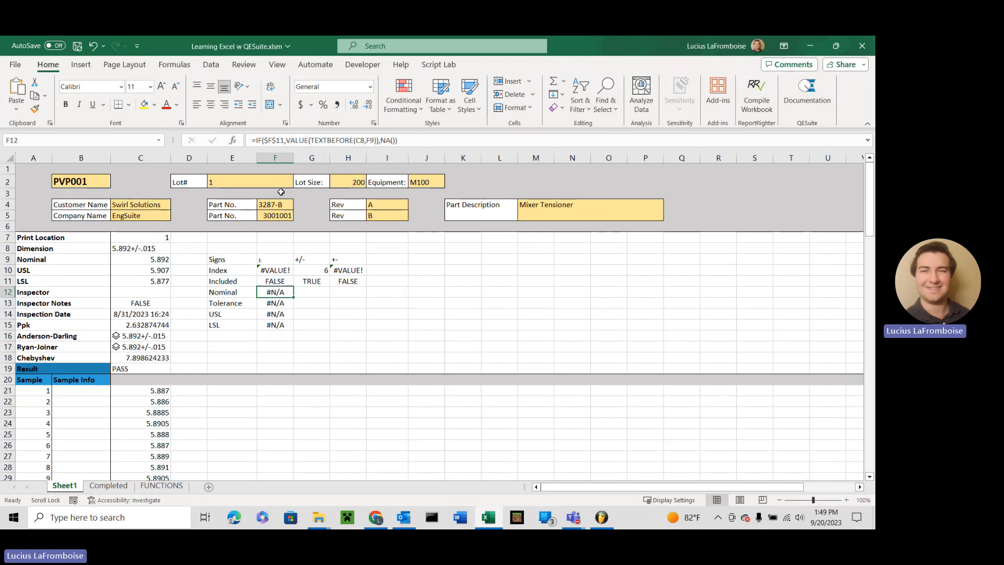
key(F2)
key(BackSpace)
key(Left)
key(BackSpace)
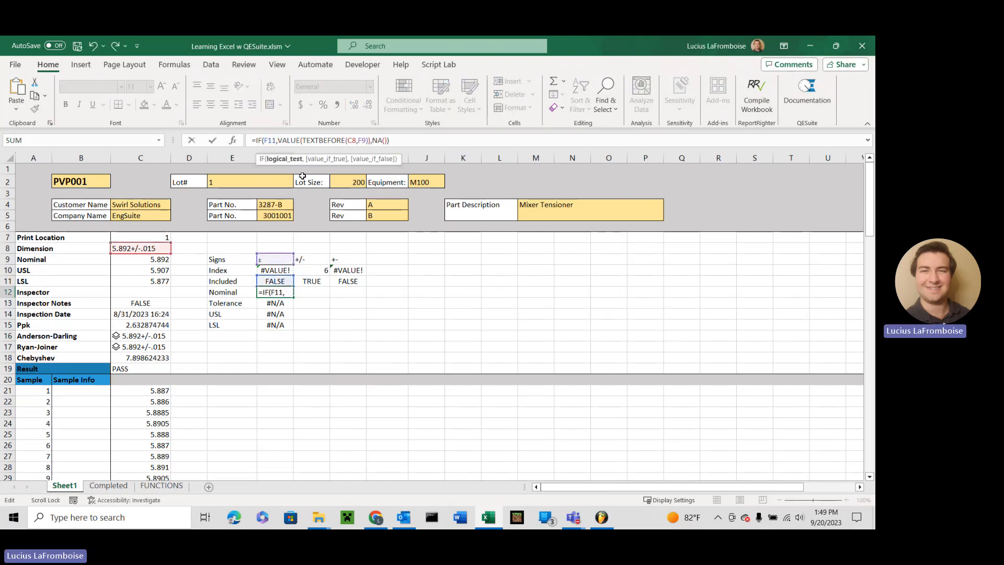
key(Return)
Step: Make the Dimension reference absolute as $C$8 in the Nominal and Tolerance formulas in F12 and F13
double_click(276, 291)
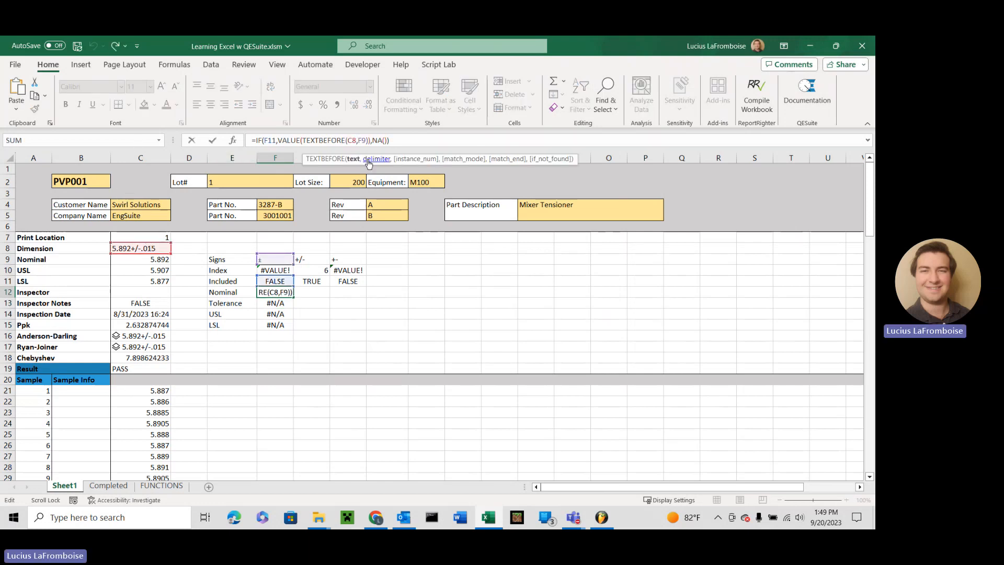
key(Return)
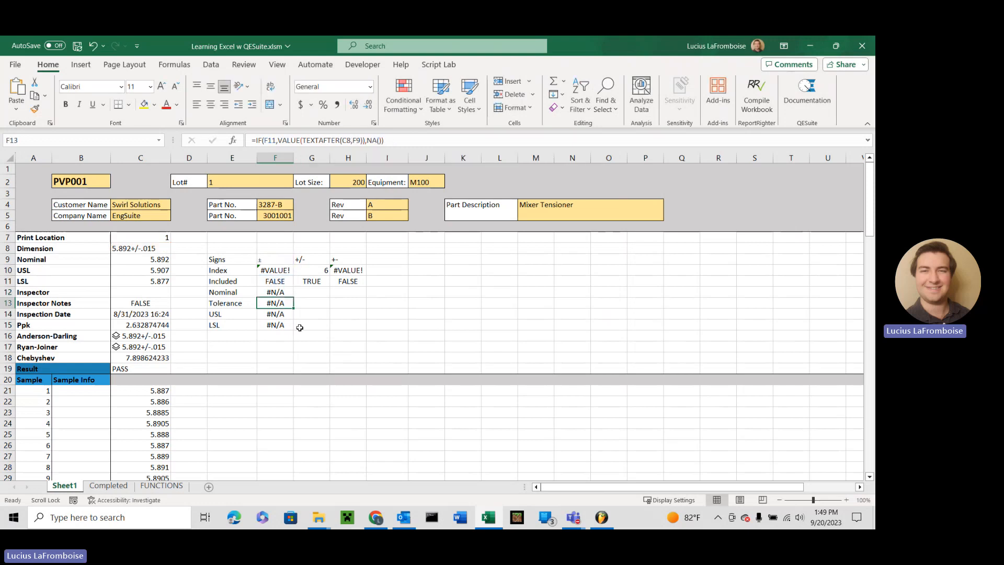
click(347, 140)
key(F4)
key(Return)
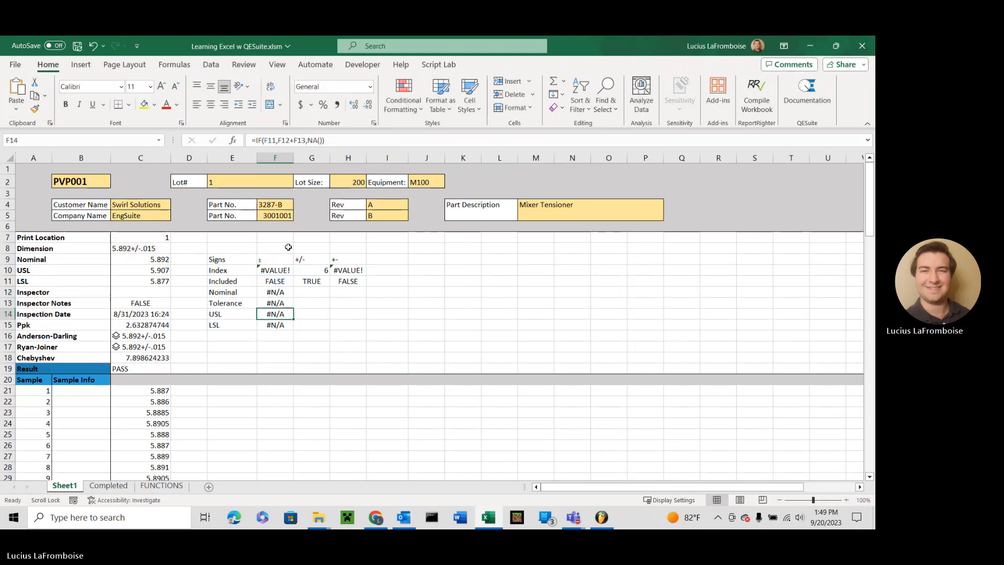
Step: Check the USL formula's references, and fill the formulas in F12:F15 across columns G and H
double_click(274, 314)
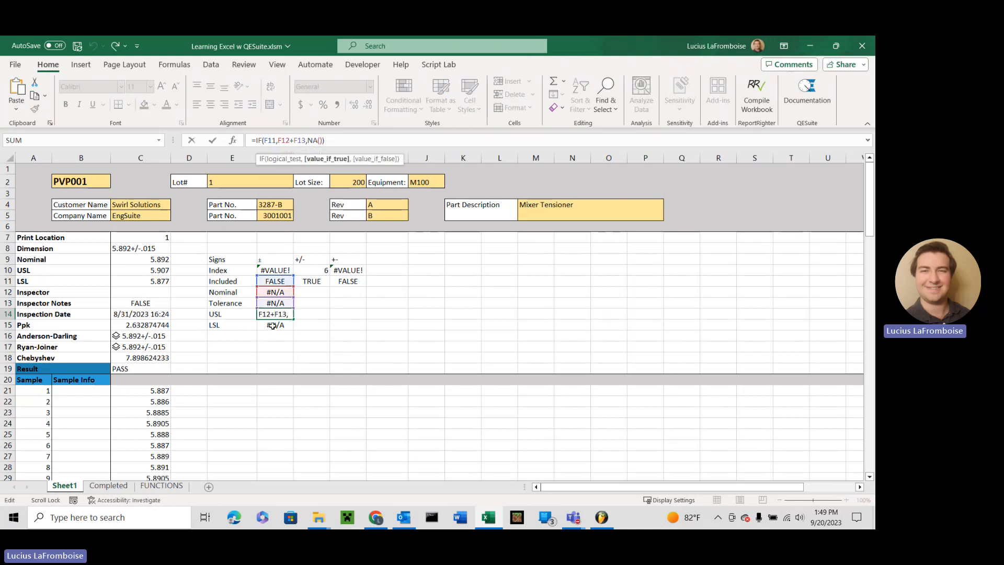
key(Return)
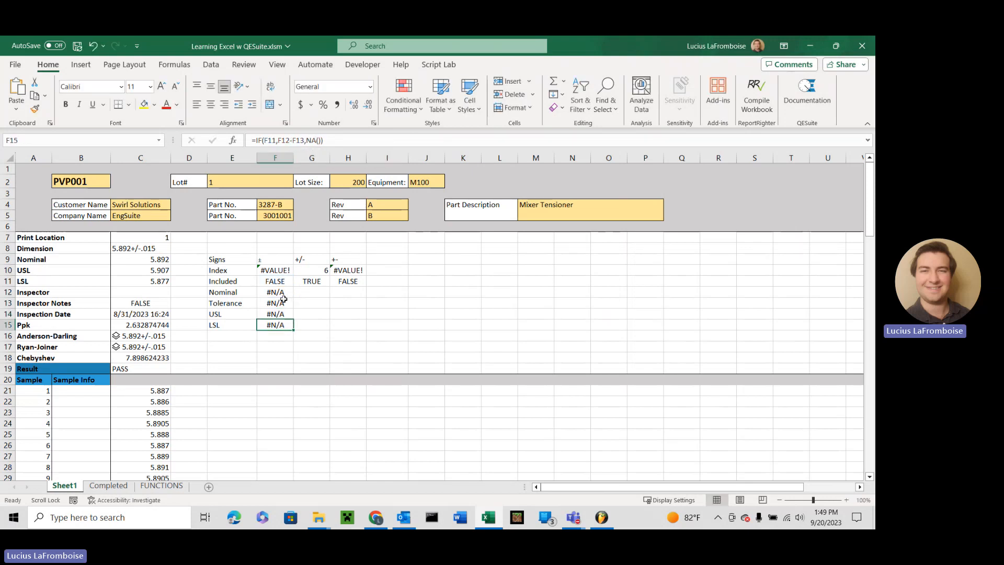
shift+click(277, 292)
drag(294, 331, 347, 328)
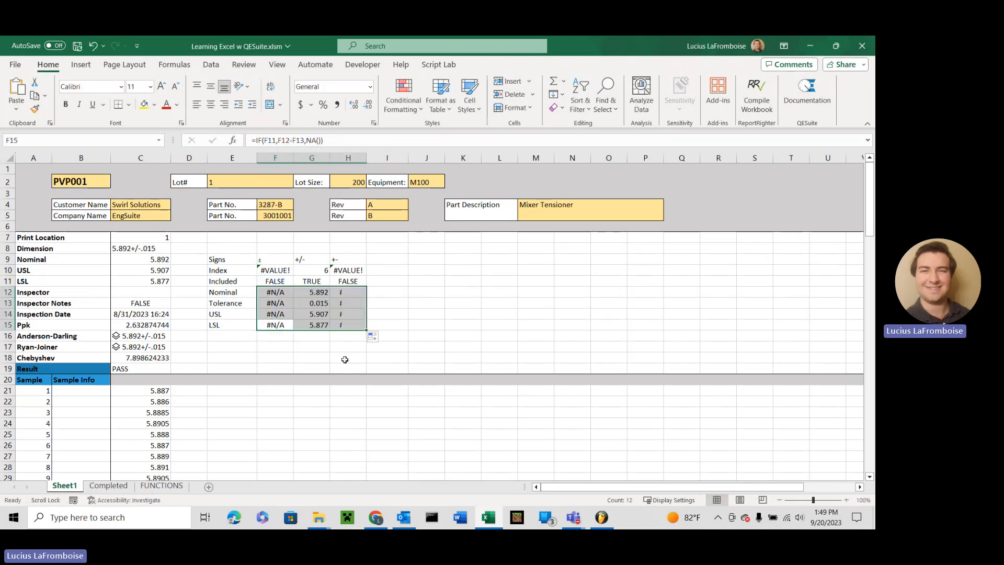
Step: Check G12's copied formula and test the +- column by changing the Dimension in C8 to 5.892+-.015
click(312, 292)
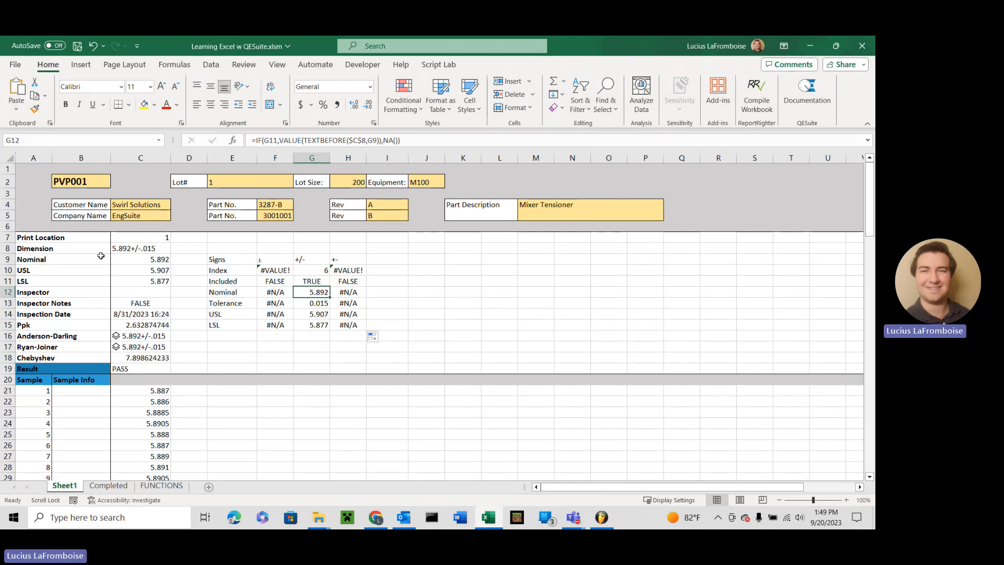
click(128, 247)
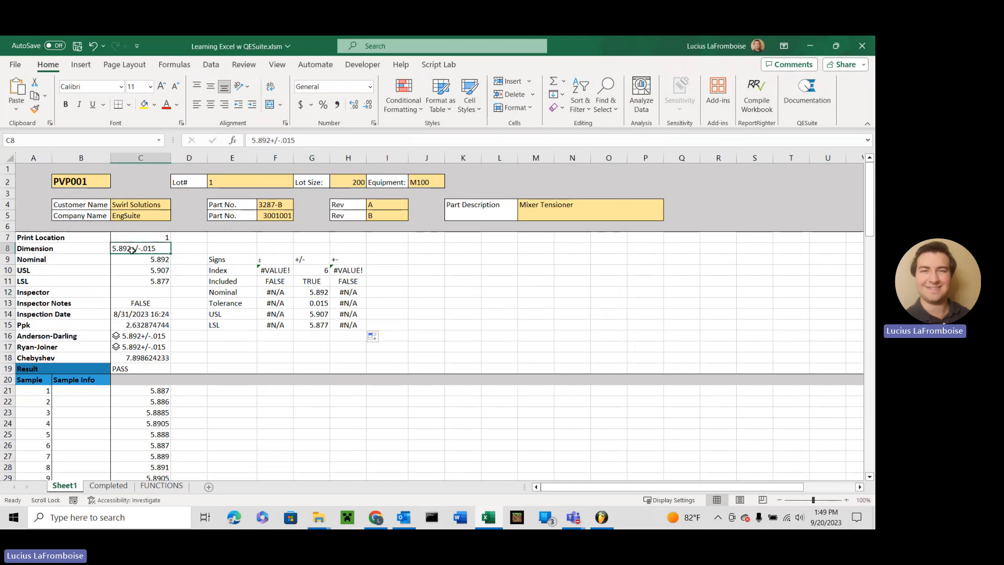
double_click(142, 248)
key(BackSpace)
key(Return)
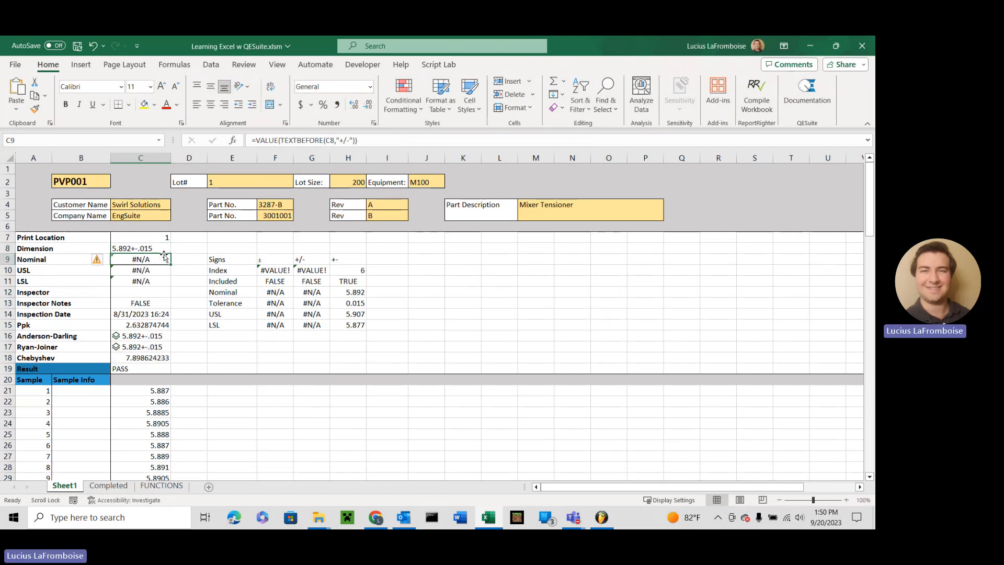
Step: Copy the ± sign from F9 and use it in C8 to set the Dimension to 5.892±.015
click(289, 258)
key(ctrl+c)
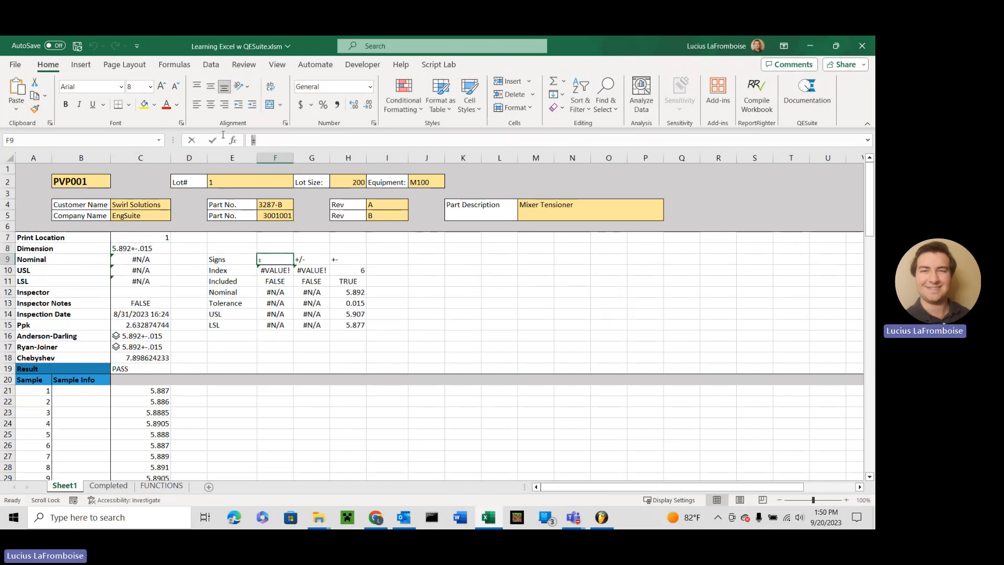
key(F2)
key(ctrl+c)
double_click(139, 247)
key(BackSpace)
key(BackSpace)
key(ctrl+v)
key(Return)
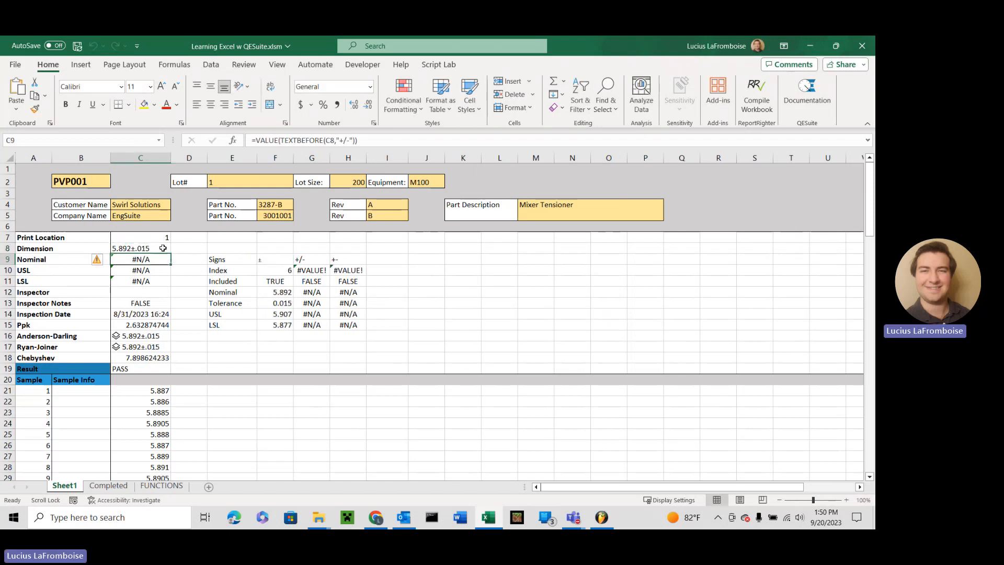
Step: Set the Dimension in C8 back to 5.892+/-.015 and save the workbook
click(114, 249)
double_click(134, 250)
key(BackSpace)
text(+/-)
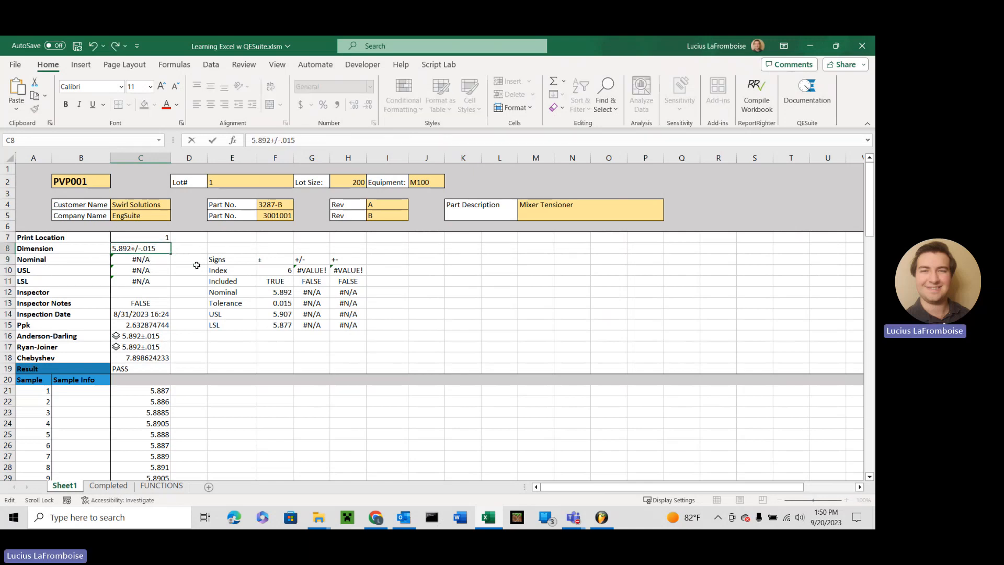
key(Return)
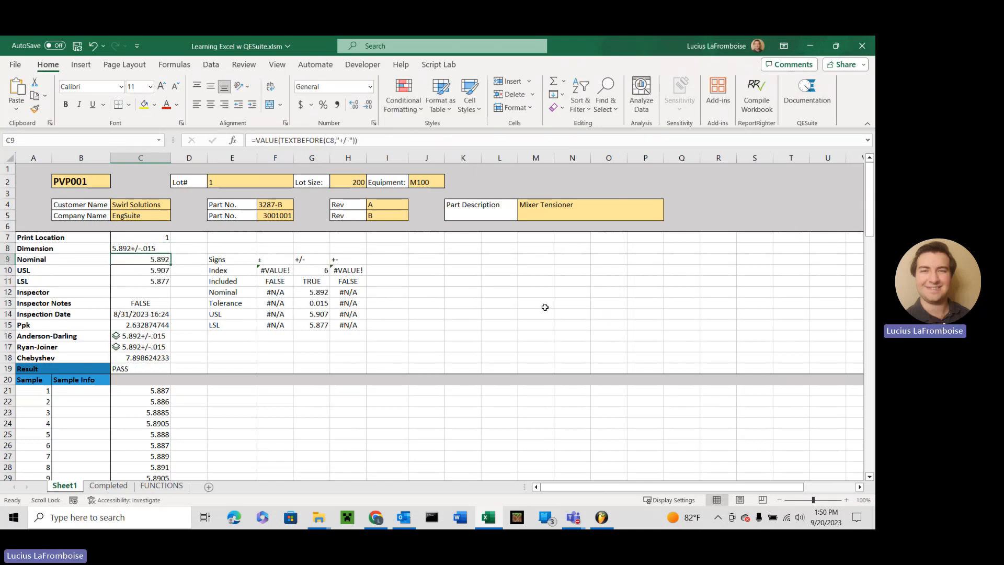
key(ctrl+s)
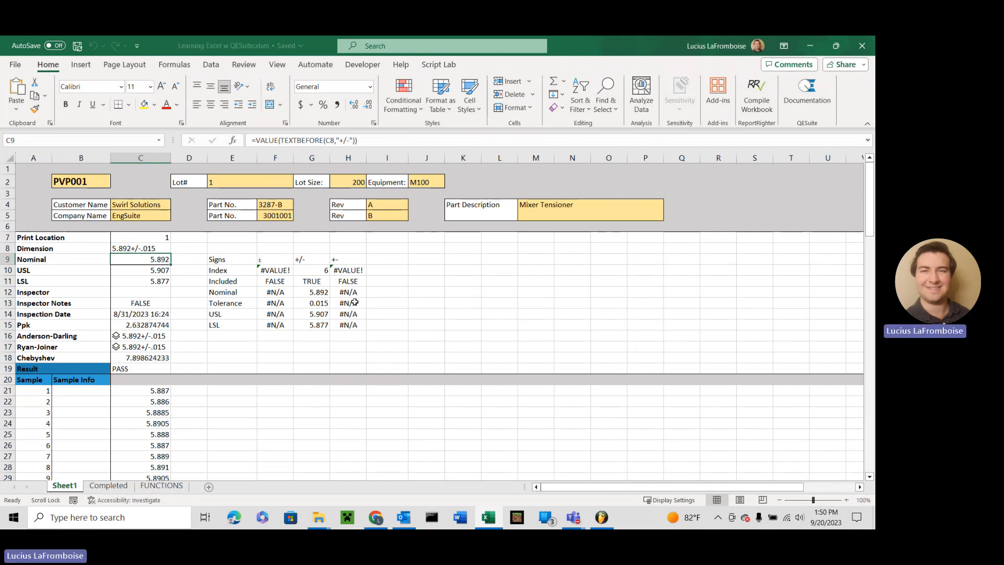
Step: Select the helper results in E12:H15, and set the Dimension in C8 to the unequal tolerance 5.892+.01/-.015
drag(230, 291, 356, 335)
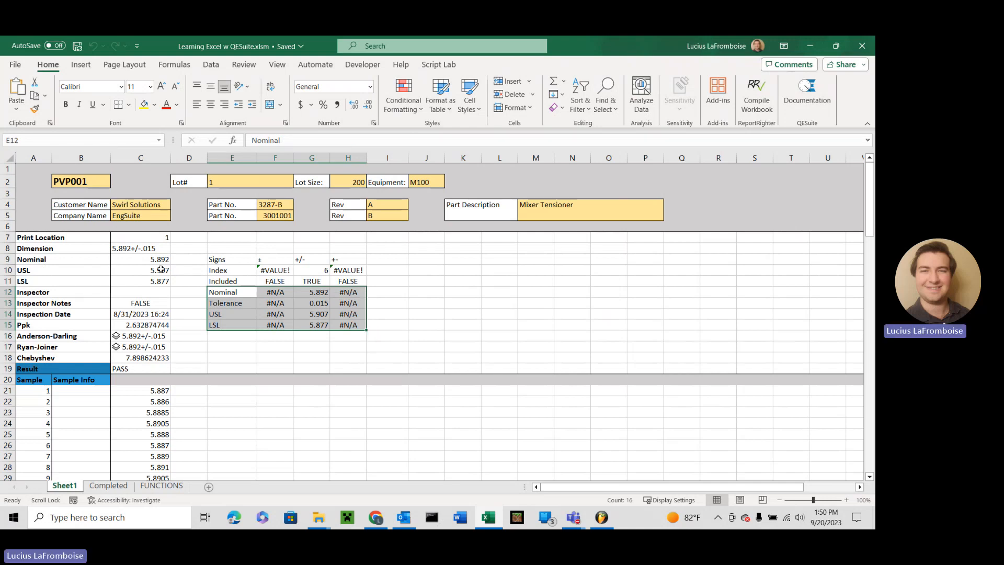
double_click(138, 249)
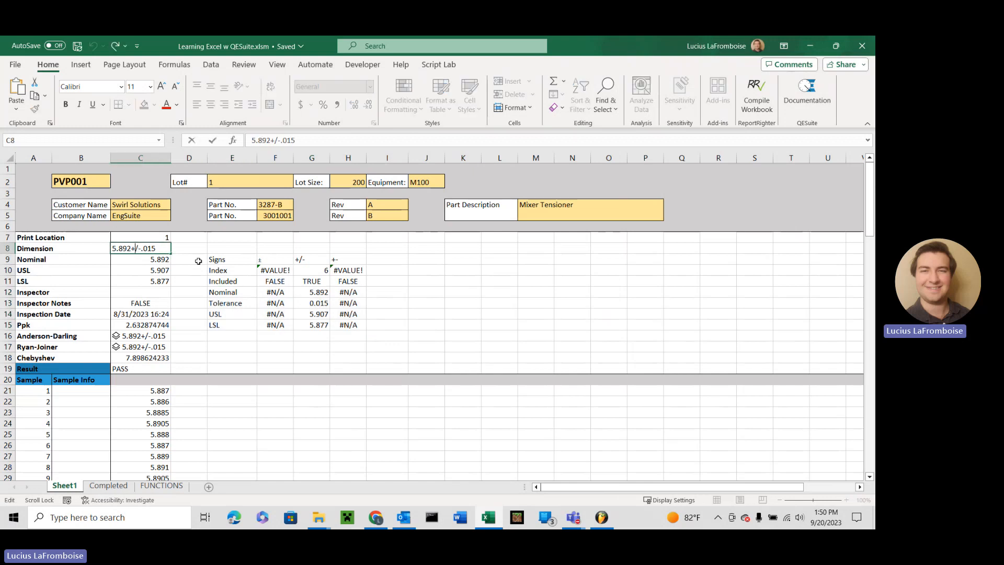
text(.01)
key(Return)
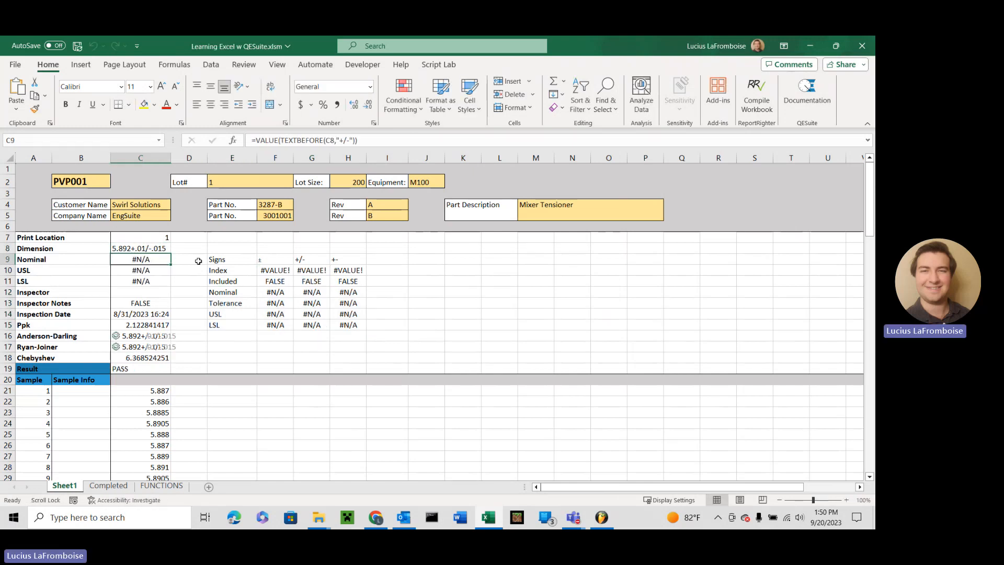